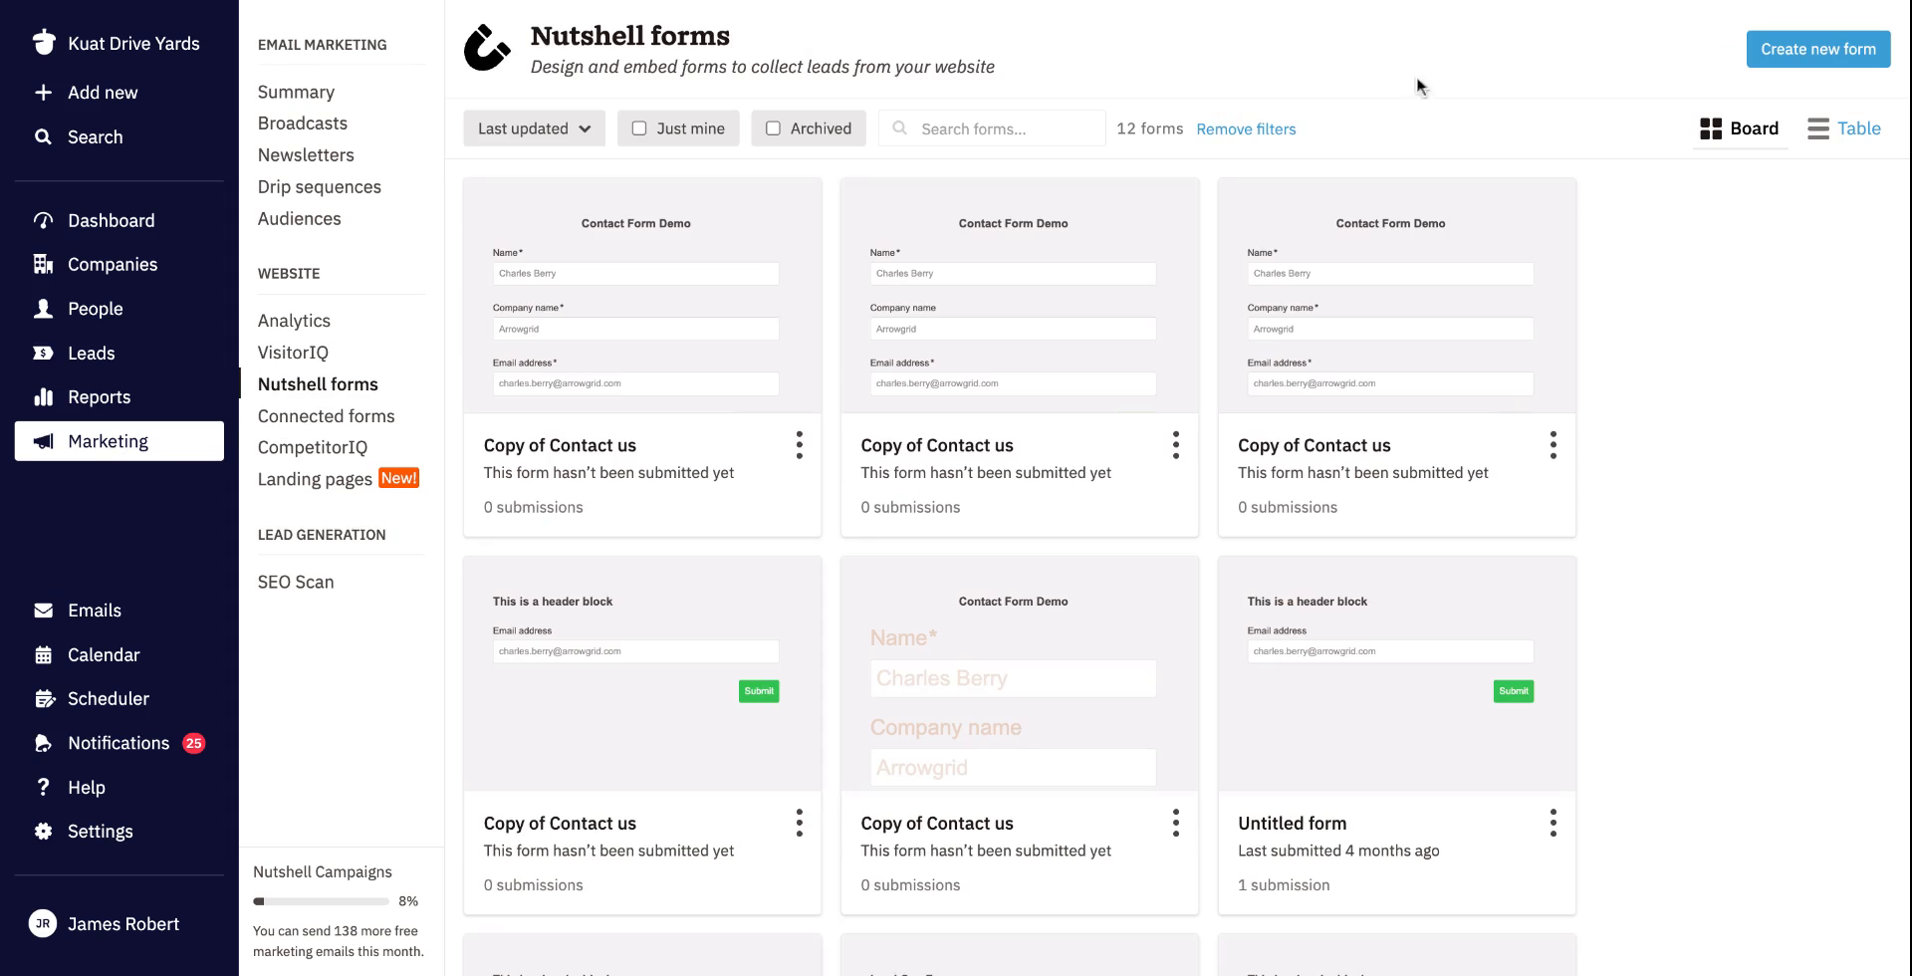
Step: Create a new form from the Contact us template and open its design for editing
{"action": "left_click", "coordinate": [1814, 55]}
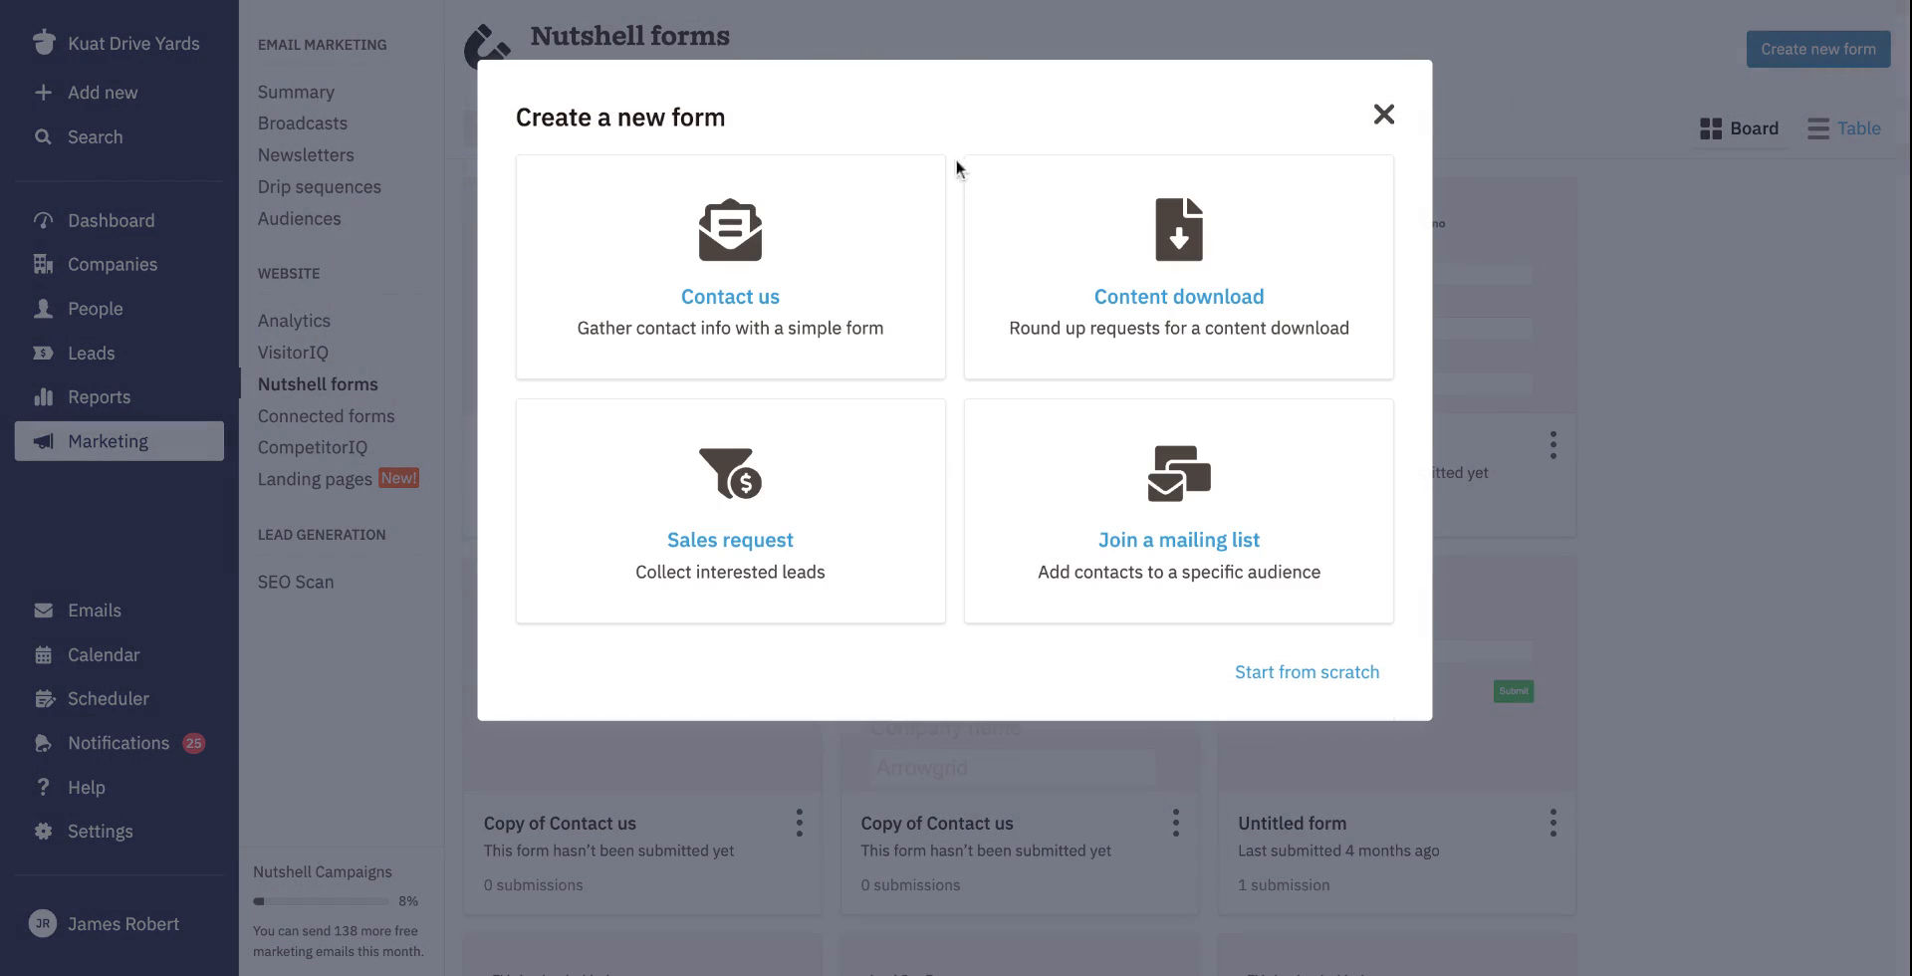
{"action": "left_click", "coordinate": [767, 304]}
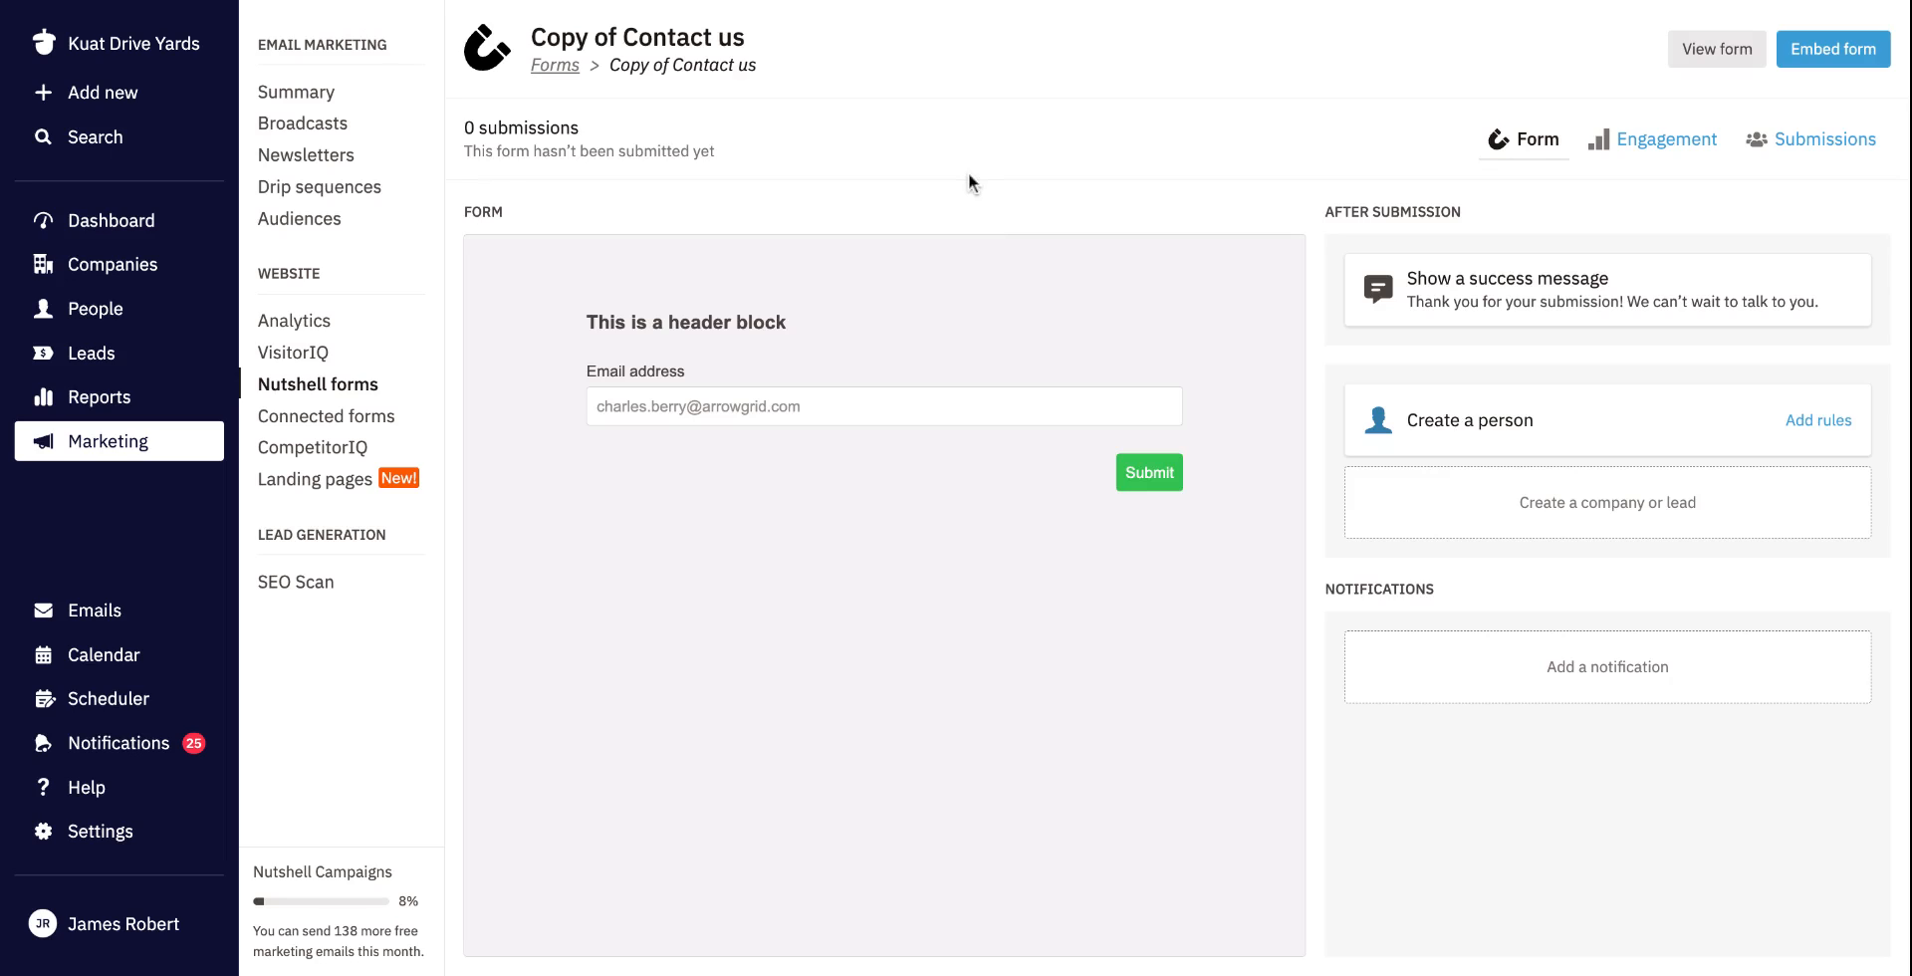
{"action": "mouse_move", "coordinate": [973, 440]}
{"action": "left_click", "coordinate": [907, 604]}
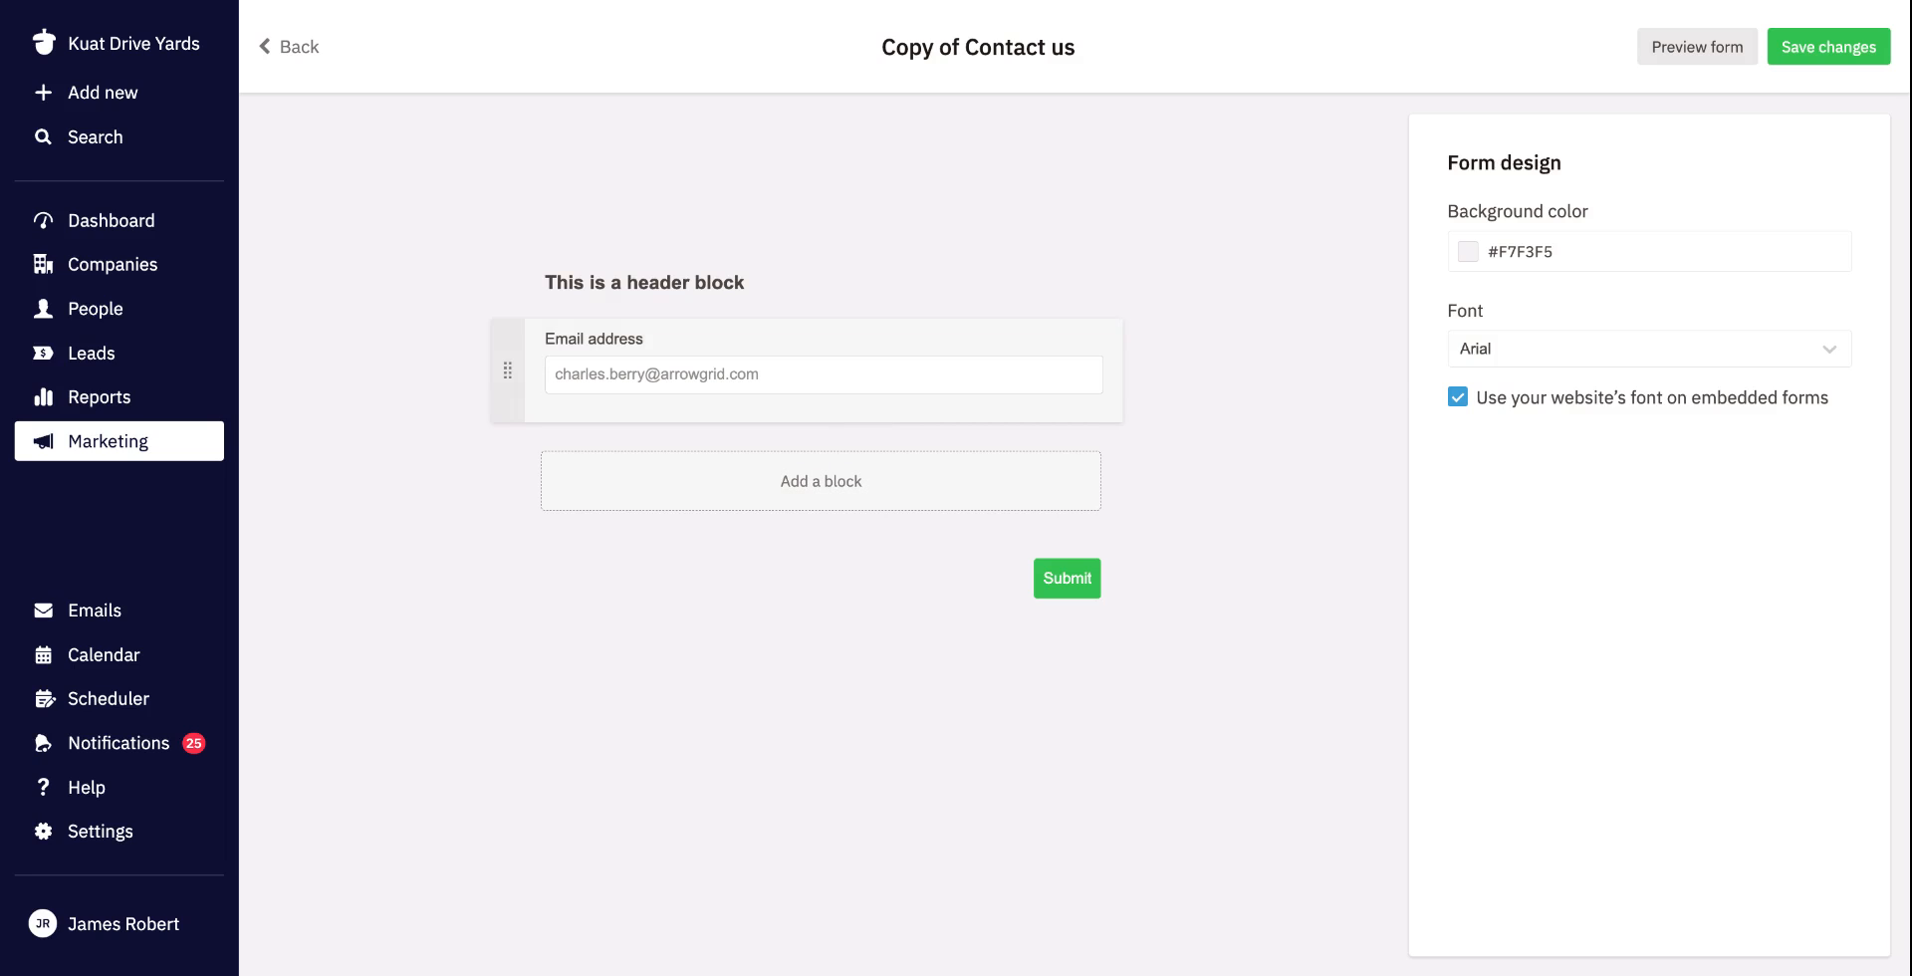
Step: Make the form's Email address field required
{"action": "left_click", "coordinate": [873, 416]}
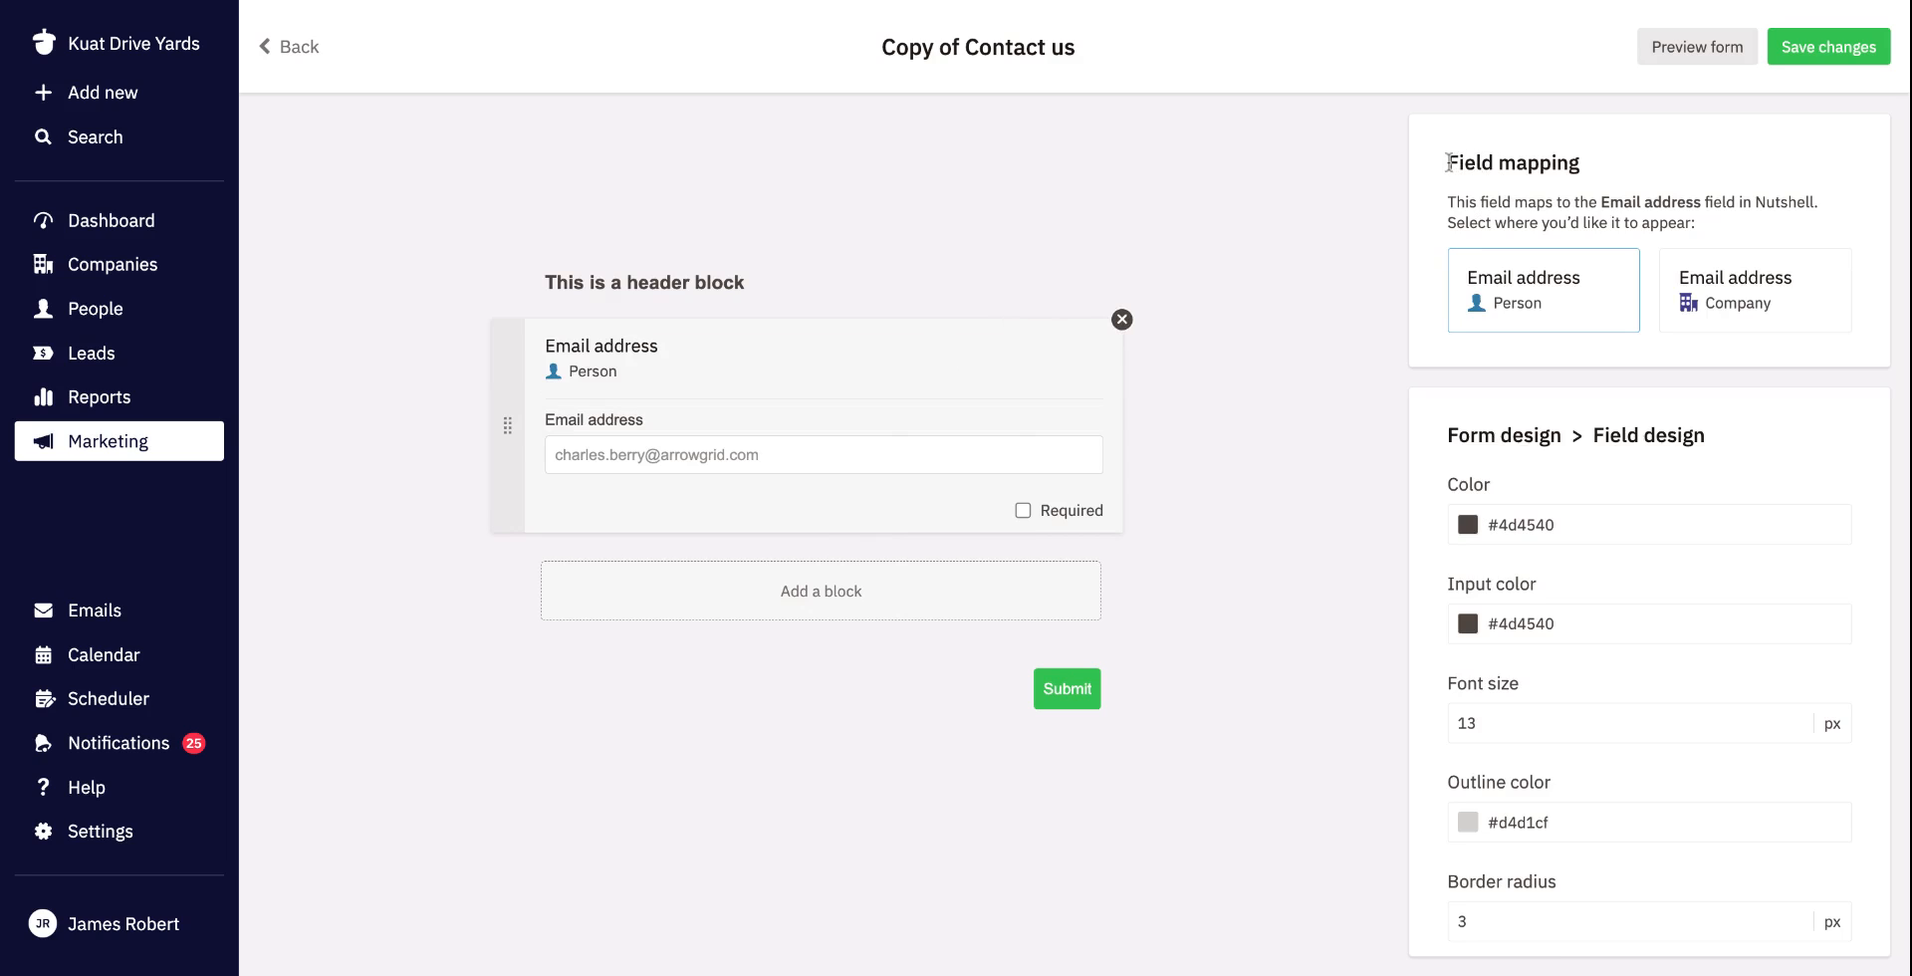
{"action": "left_click_drag", "start_coordinate": [1448, 163], "coordinate": [1582, 163]}
{"action": "left_click", "coordinate": [1613, 165]}
{"action": "left_click", "coordinate": [1073, 519]}
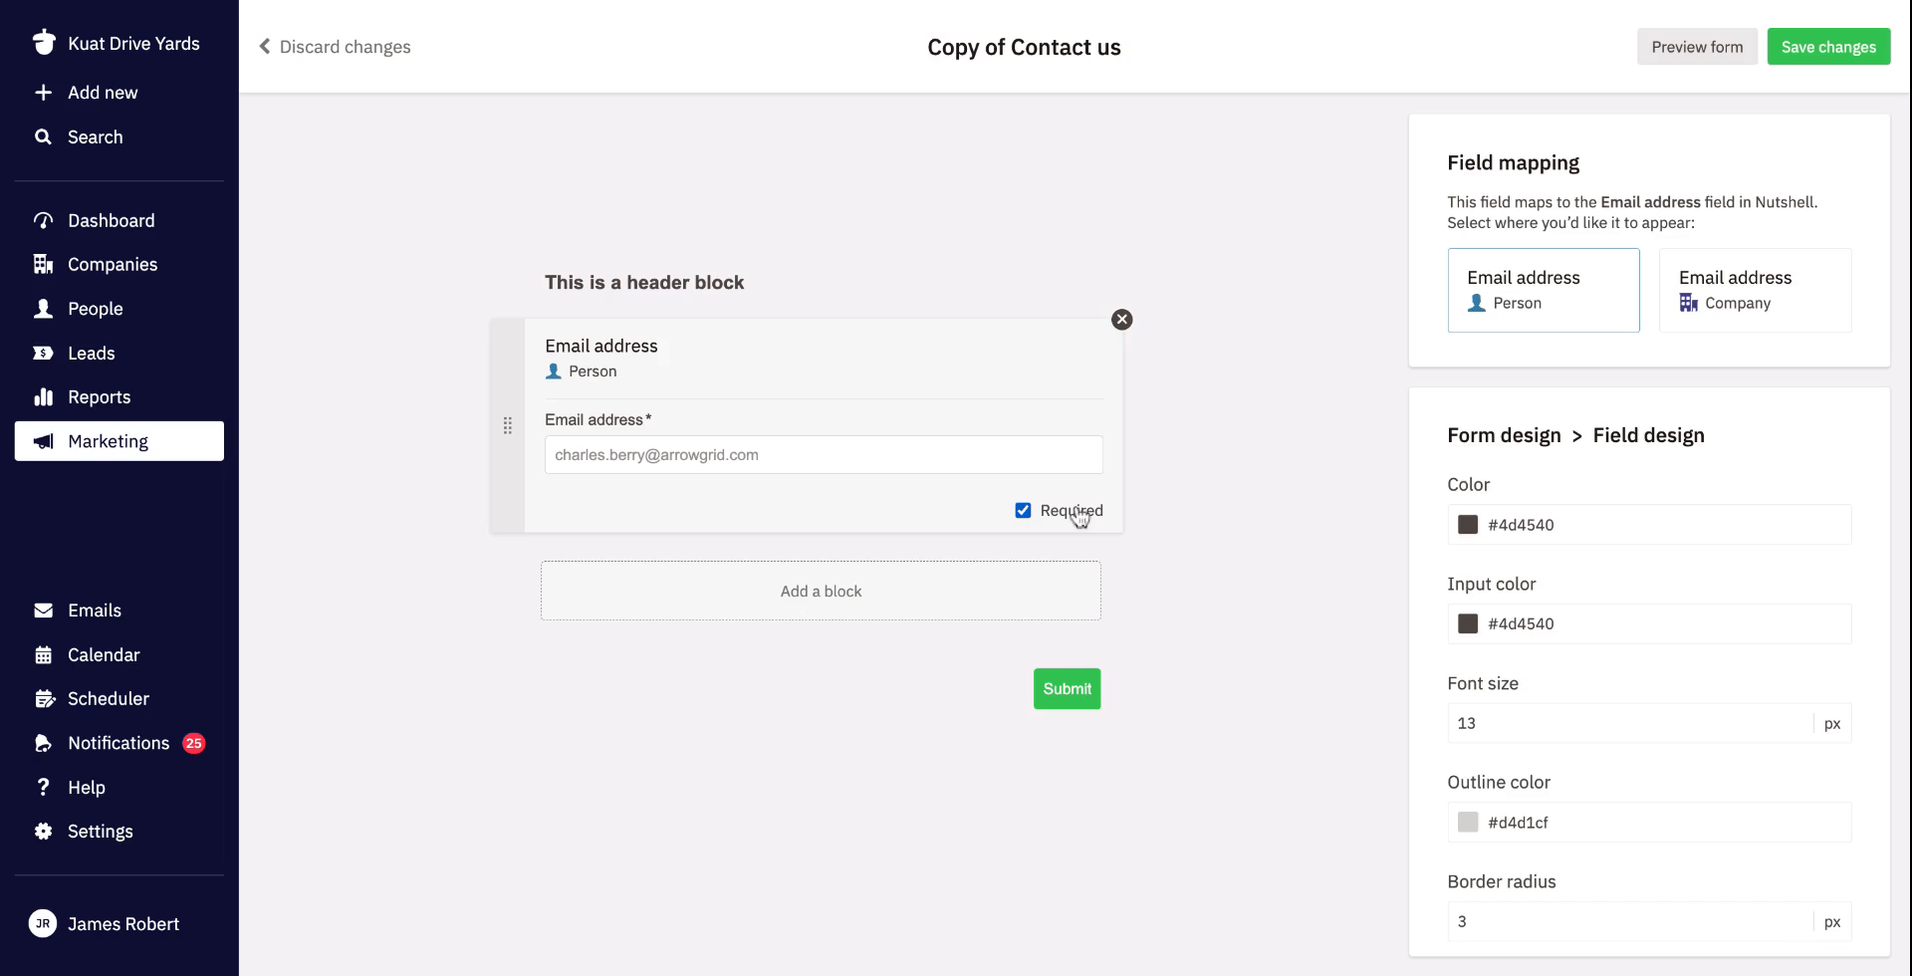
{"action": "left_click", "coordinate": [1195, 533]}
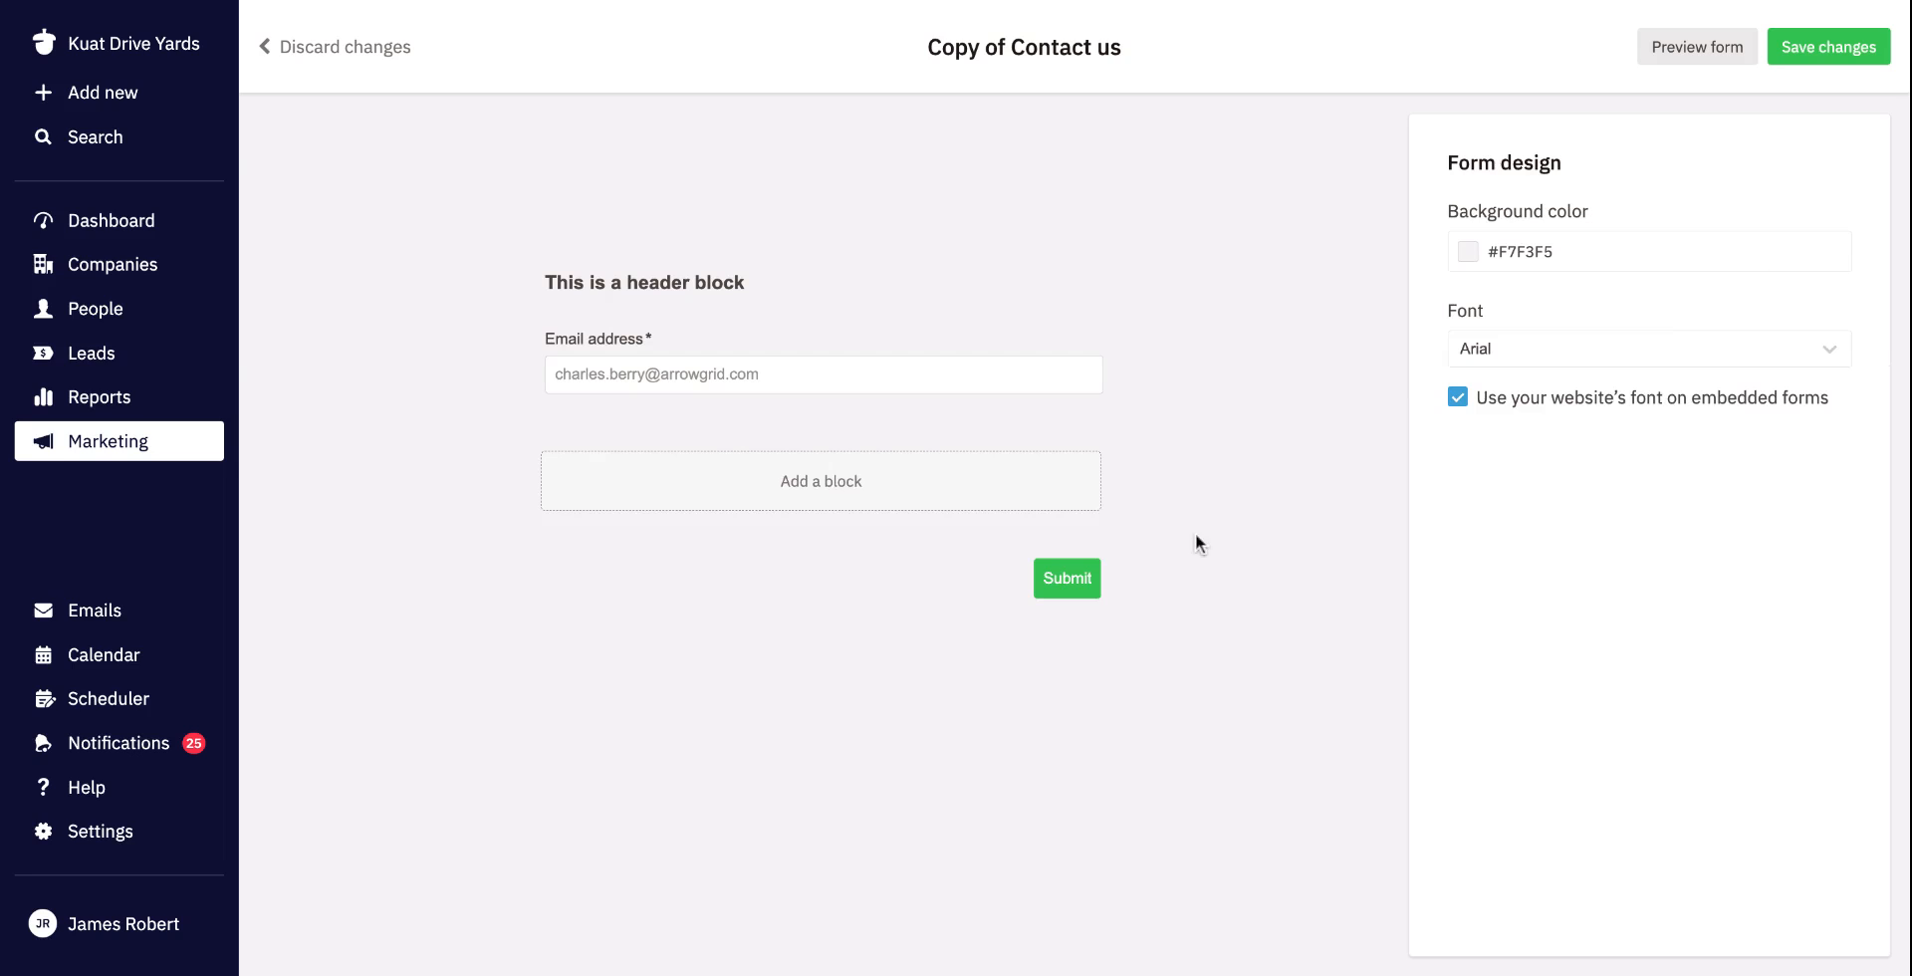
Step: Add a Name block below the Email address field and make it required
{"action": "left_click", "coordinate": [843, 506]}
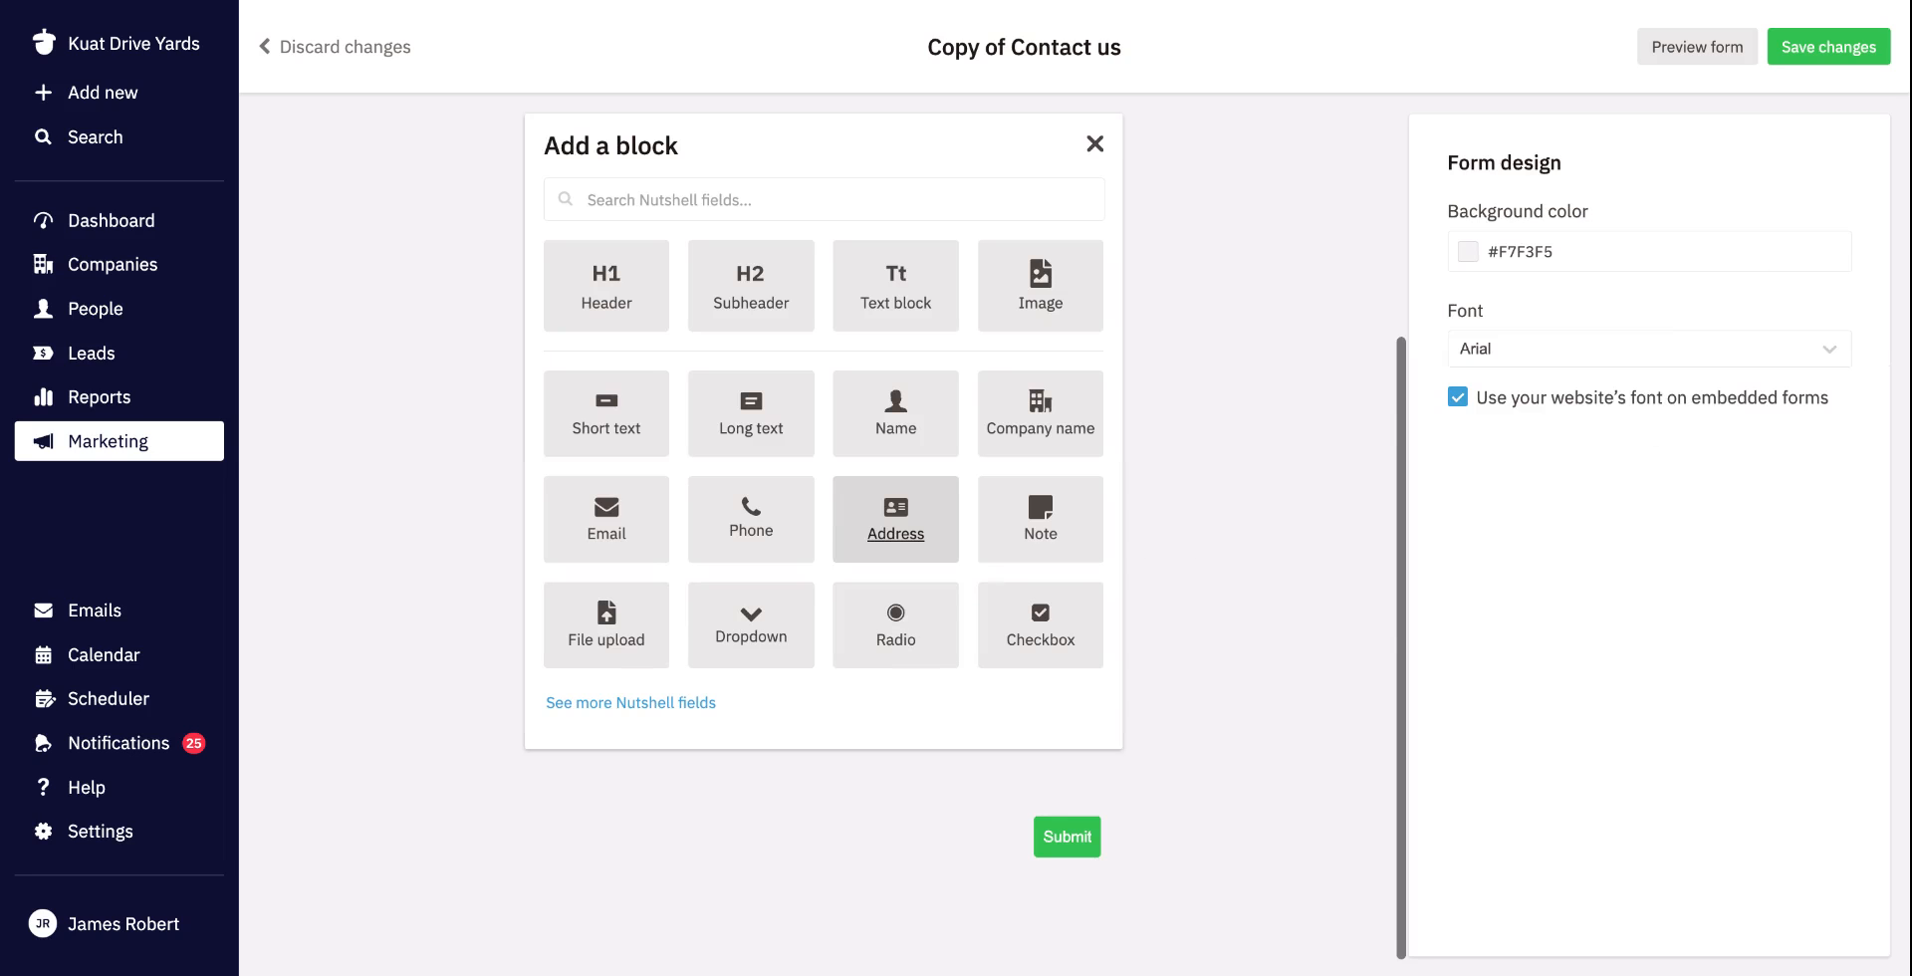
{"action": "left_click", "coordinate": [896, 436]}
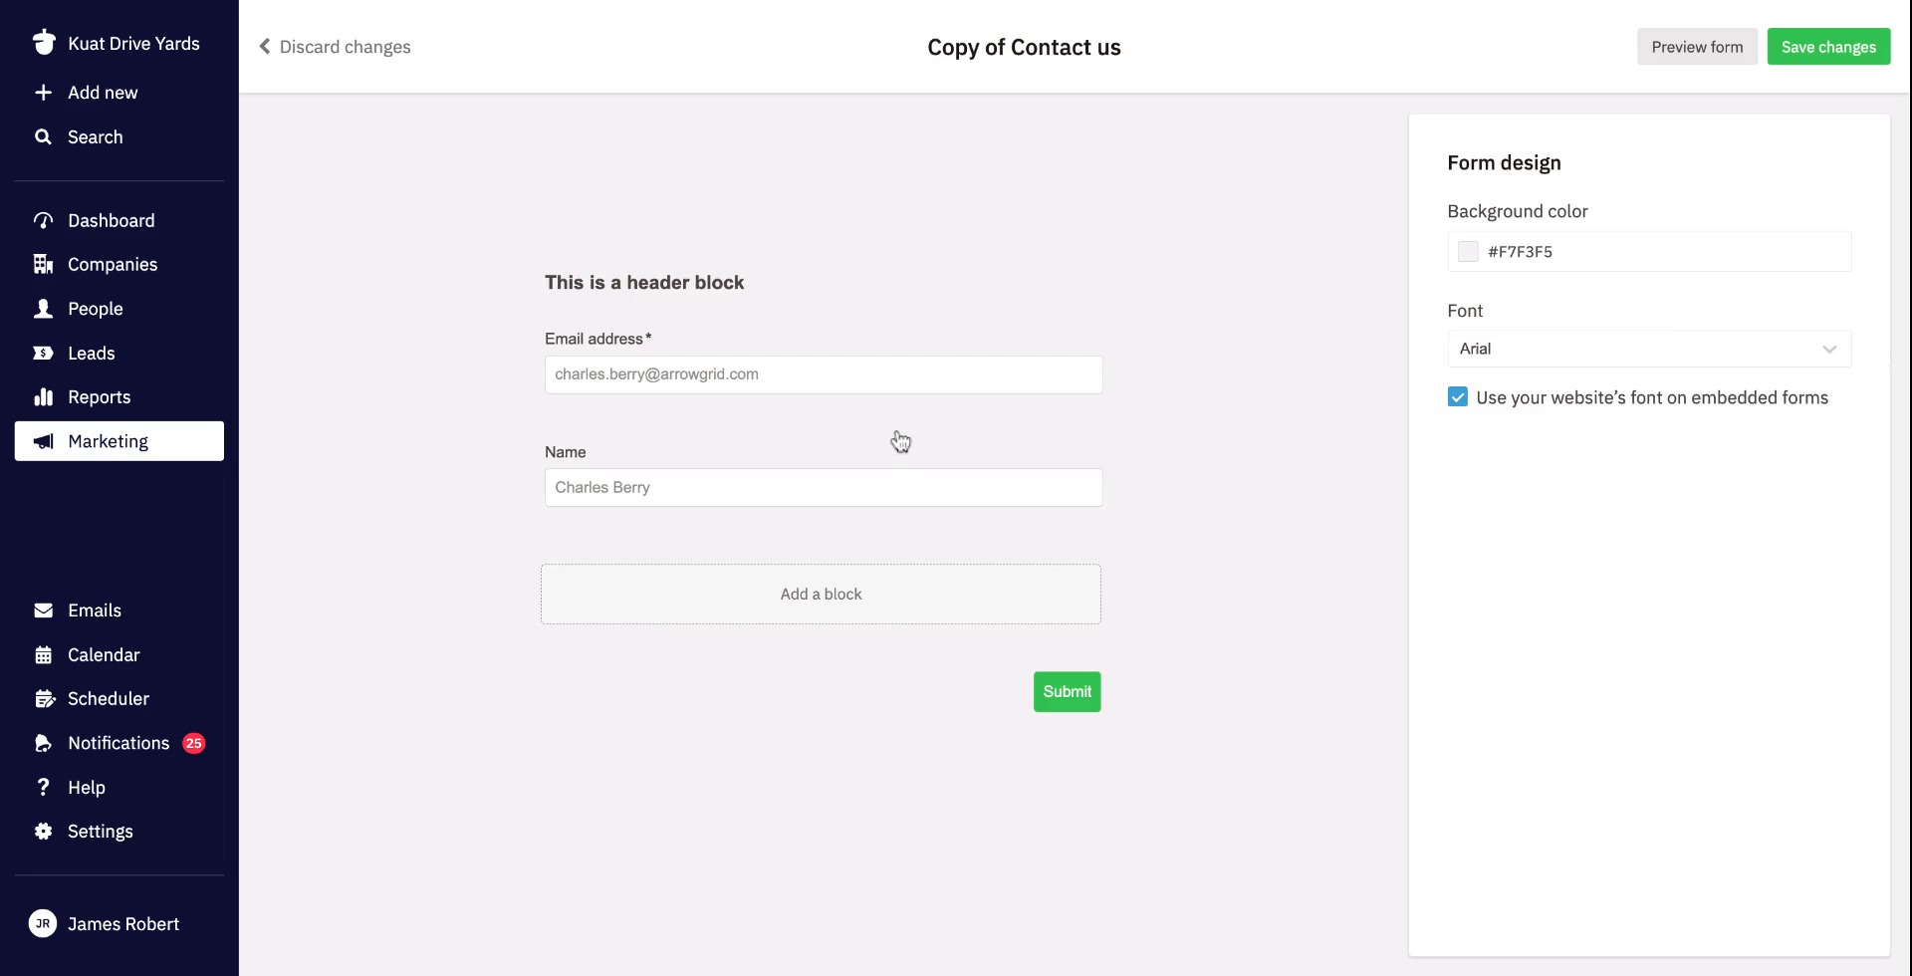
{"action": "left_click", "coordinate": [713, 451]}
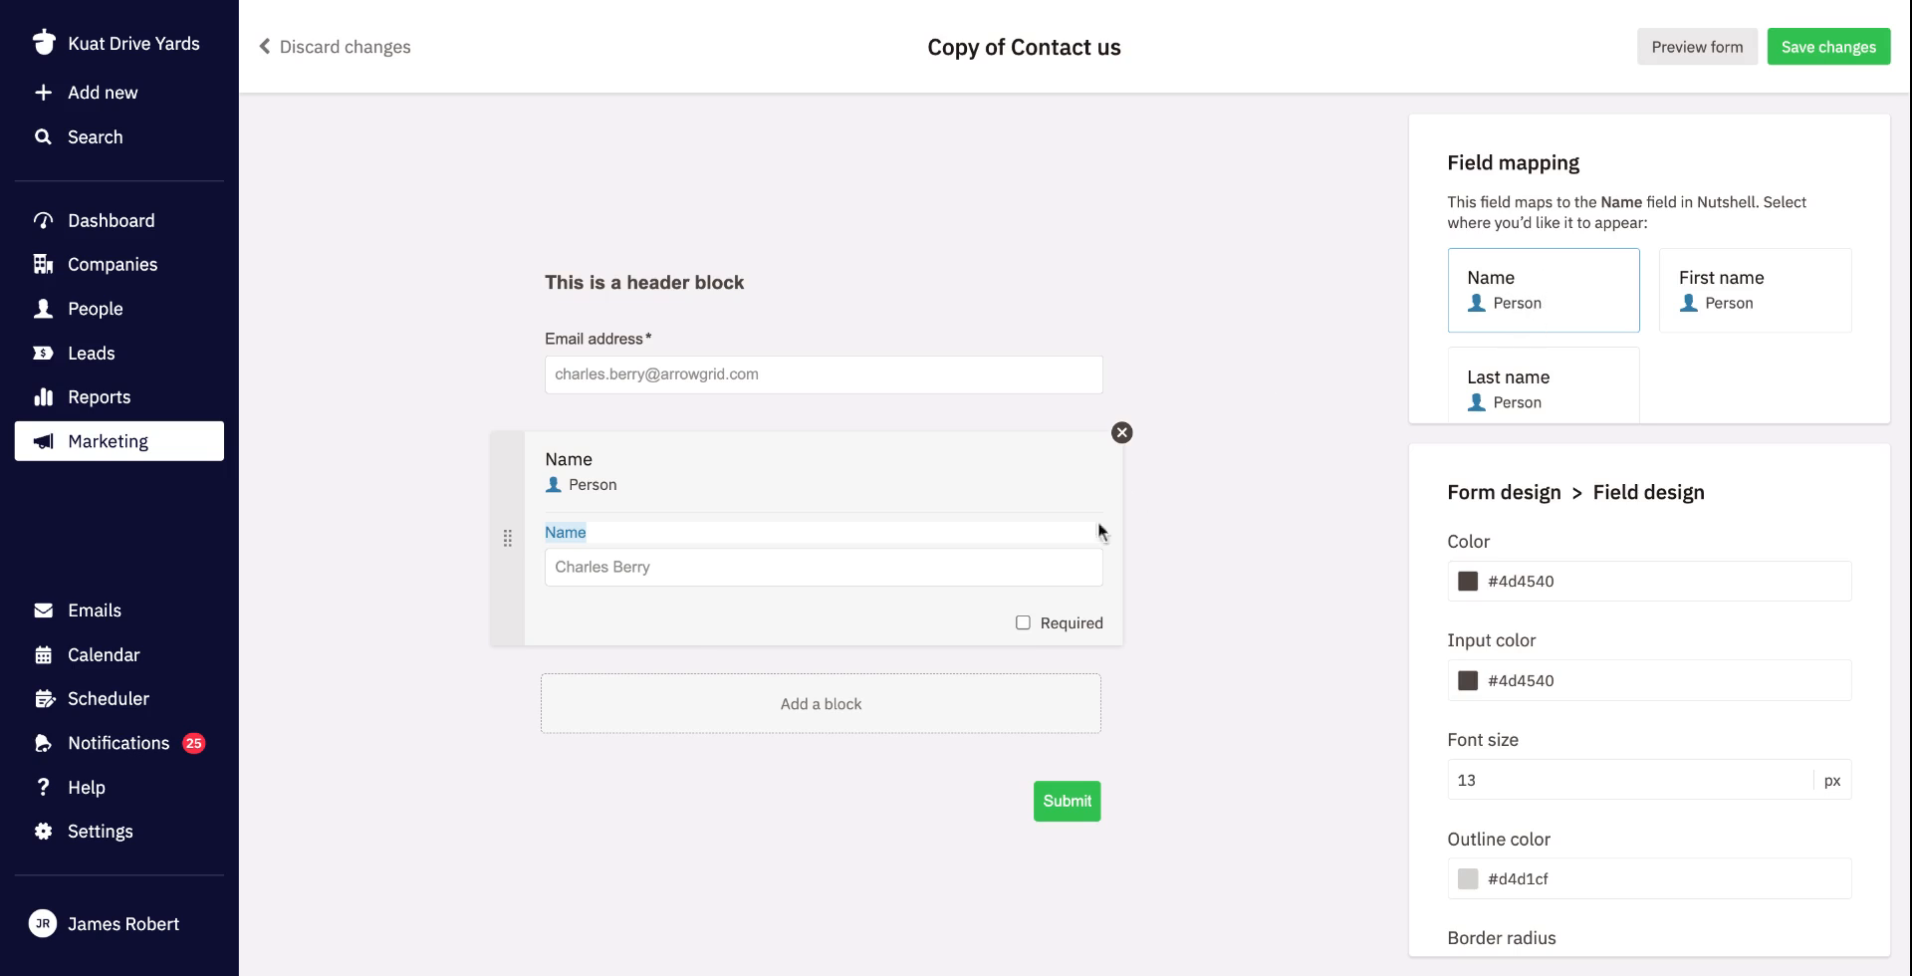
{"action": "left_click", "coordinate": [1090, 624]}
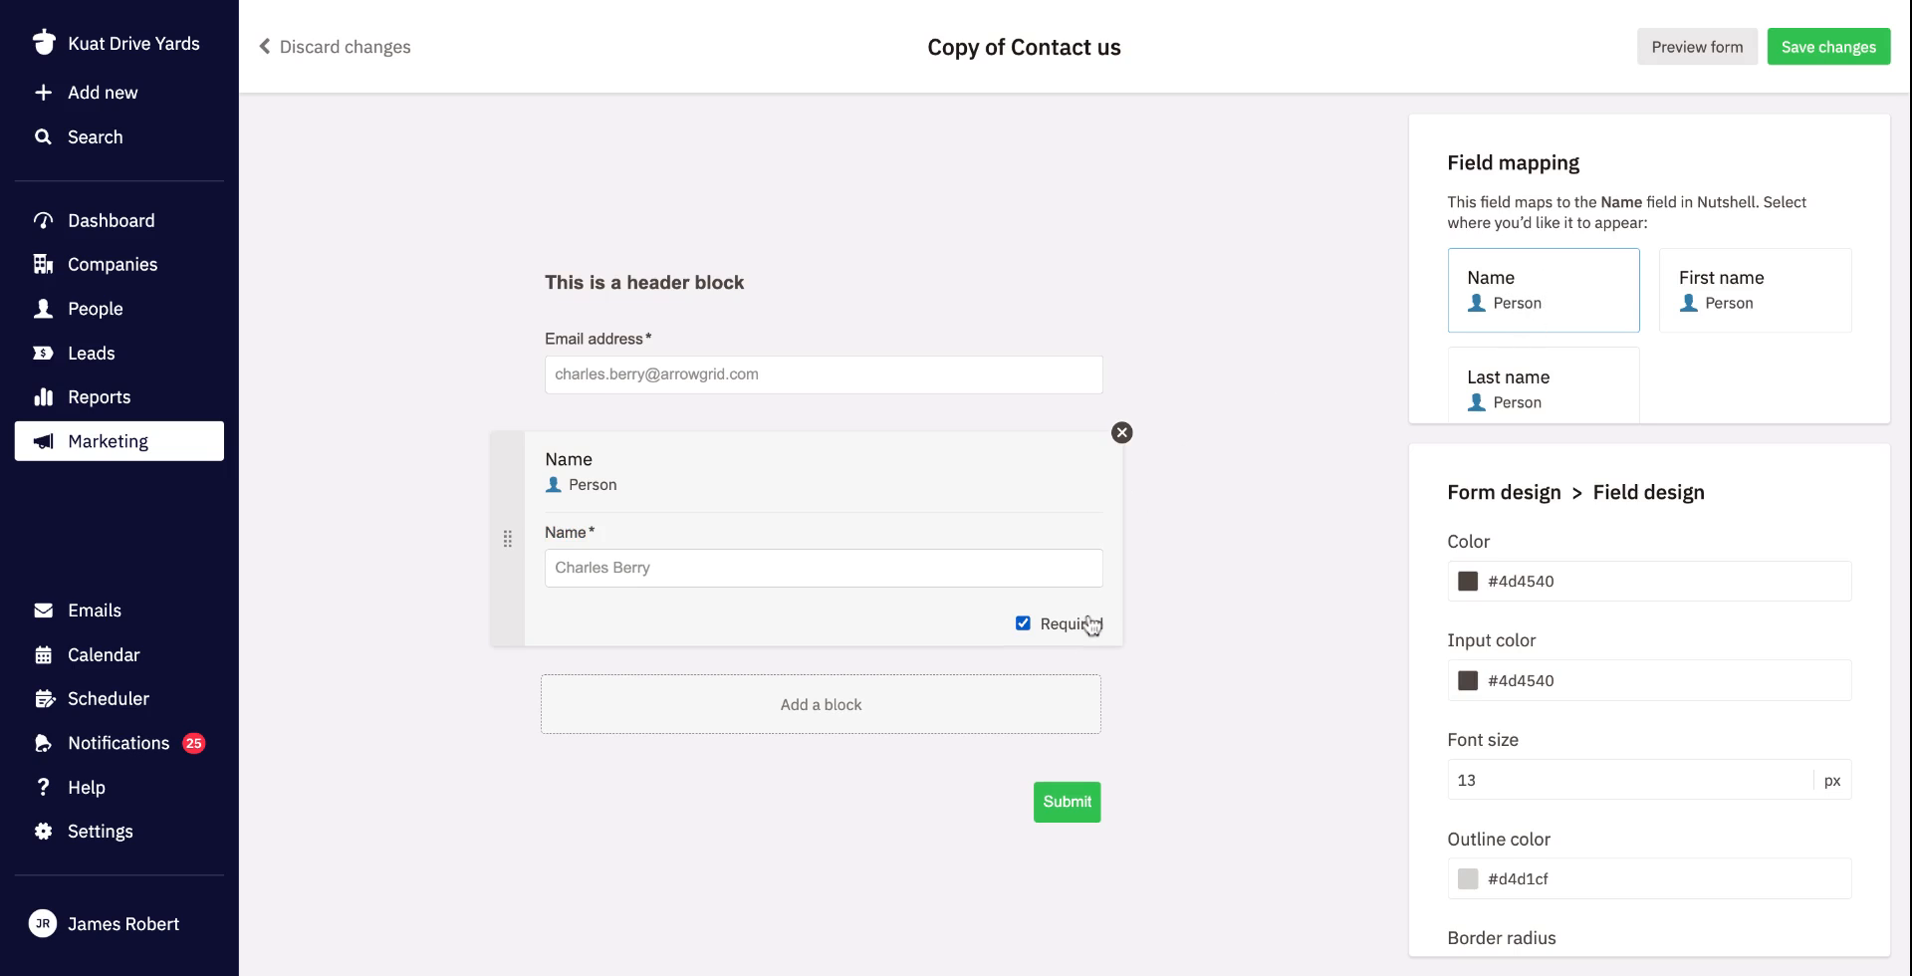
Step: Add a required Company name block and move the Email address field below it
{"action": "left_click", "coordinate": [953, 704]}
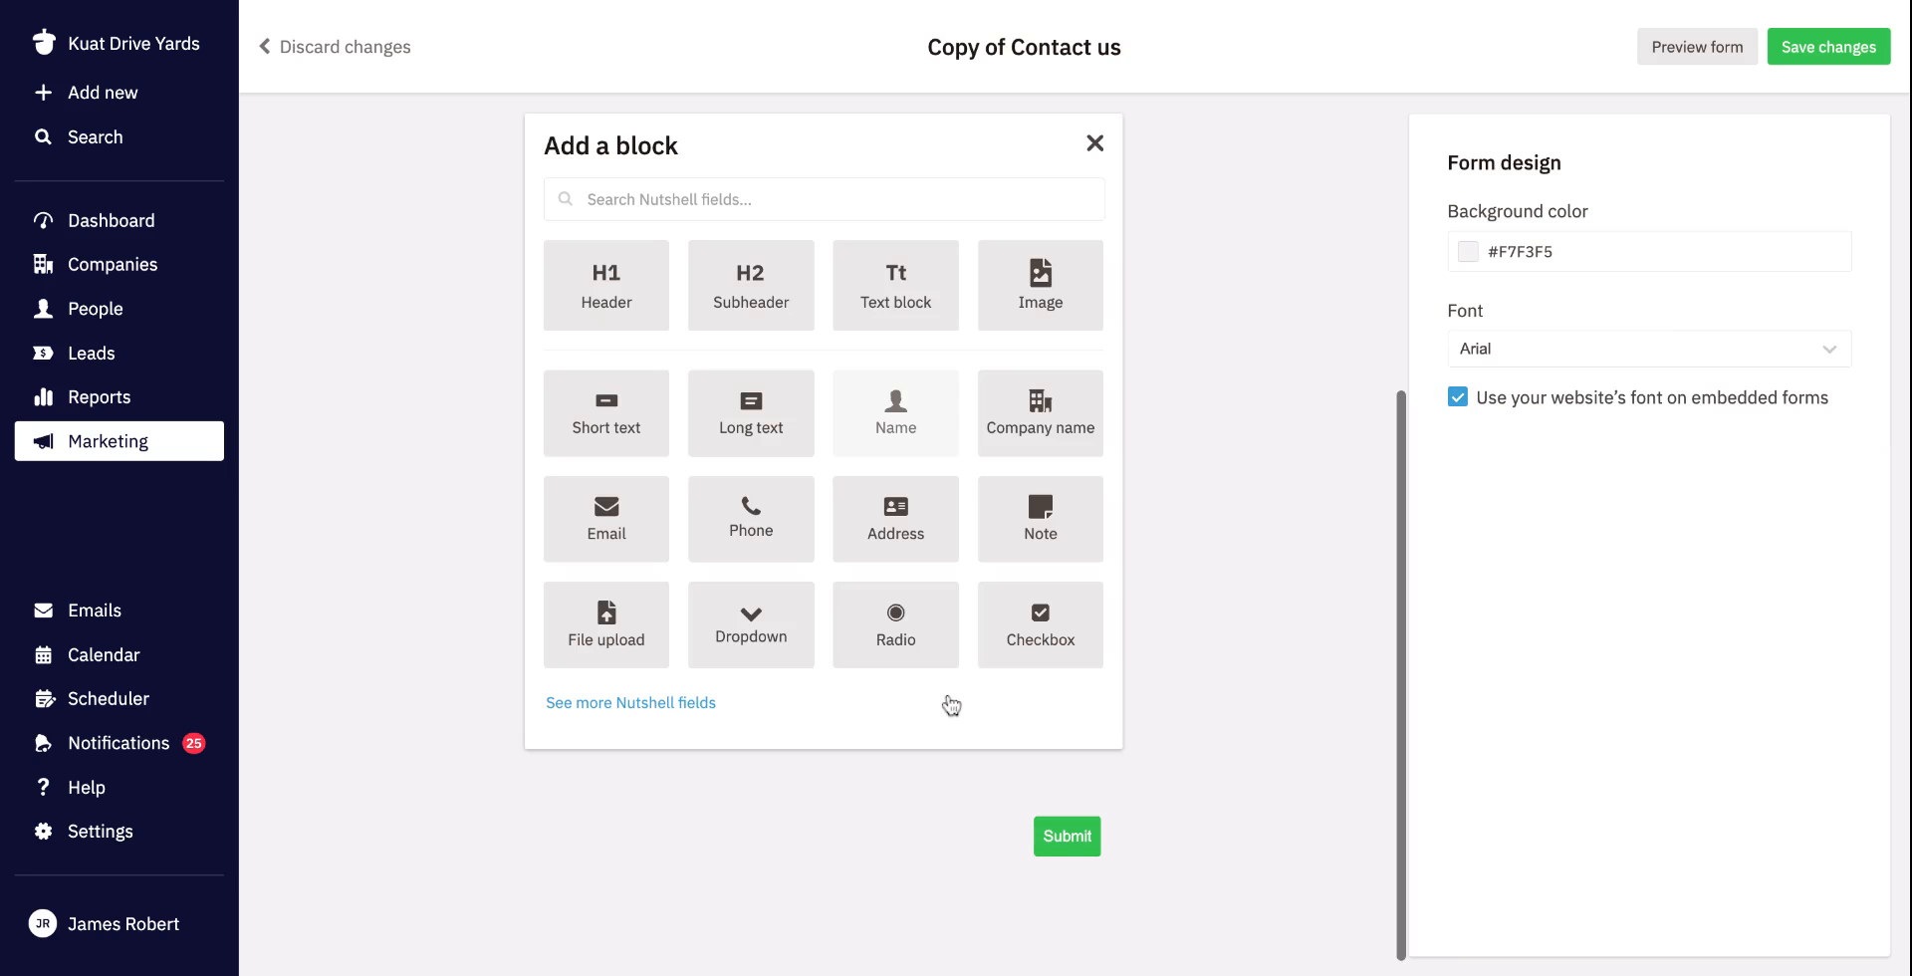
{"action": "left_click", "coordinate": [1050, 447]}
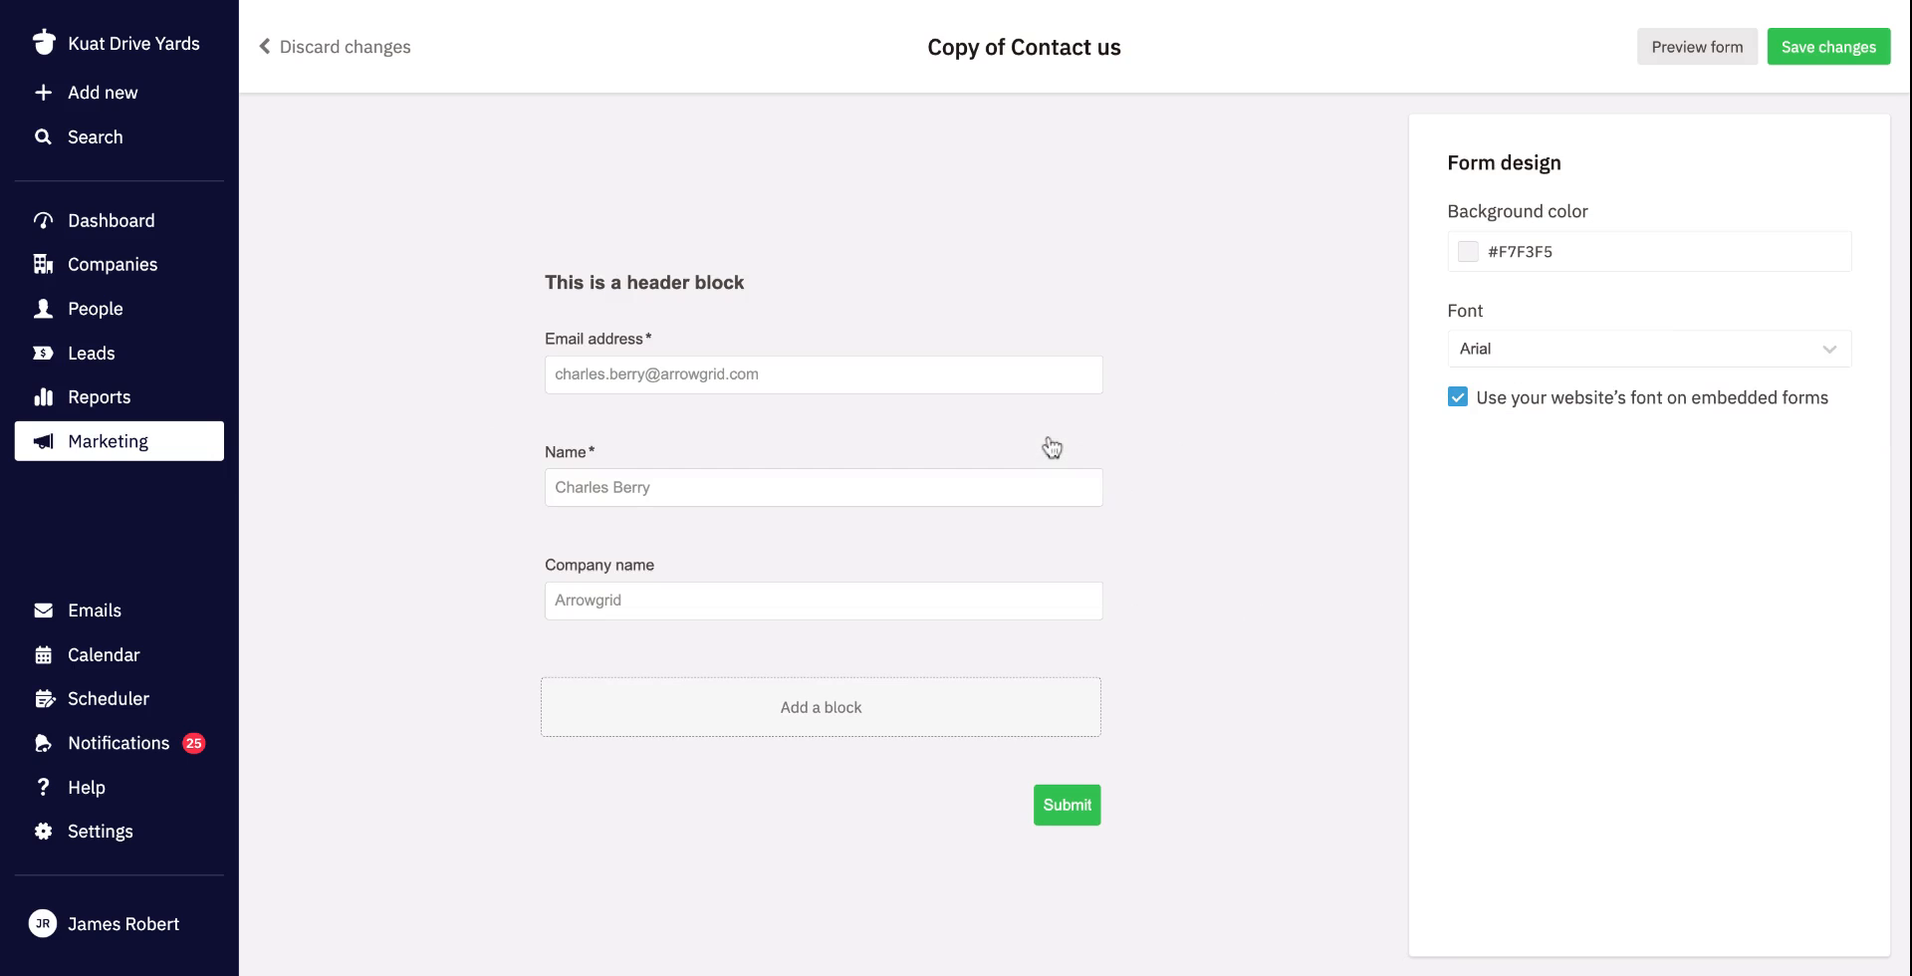
{"action": "left_click", "coordinate": [911, 558]}
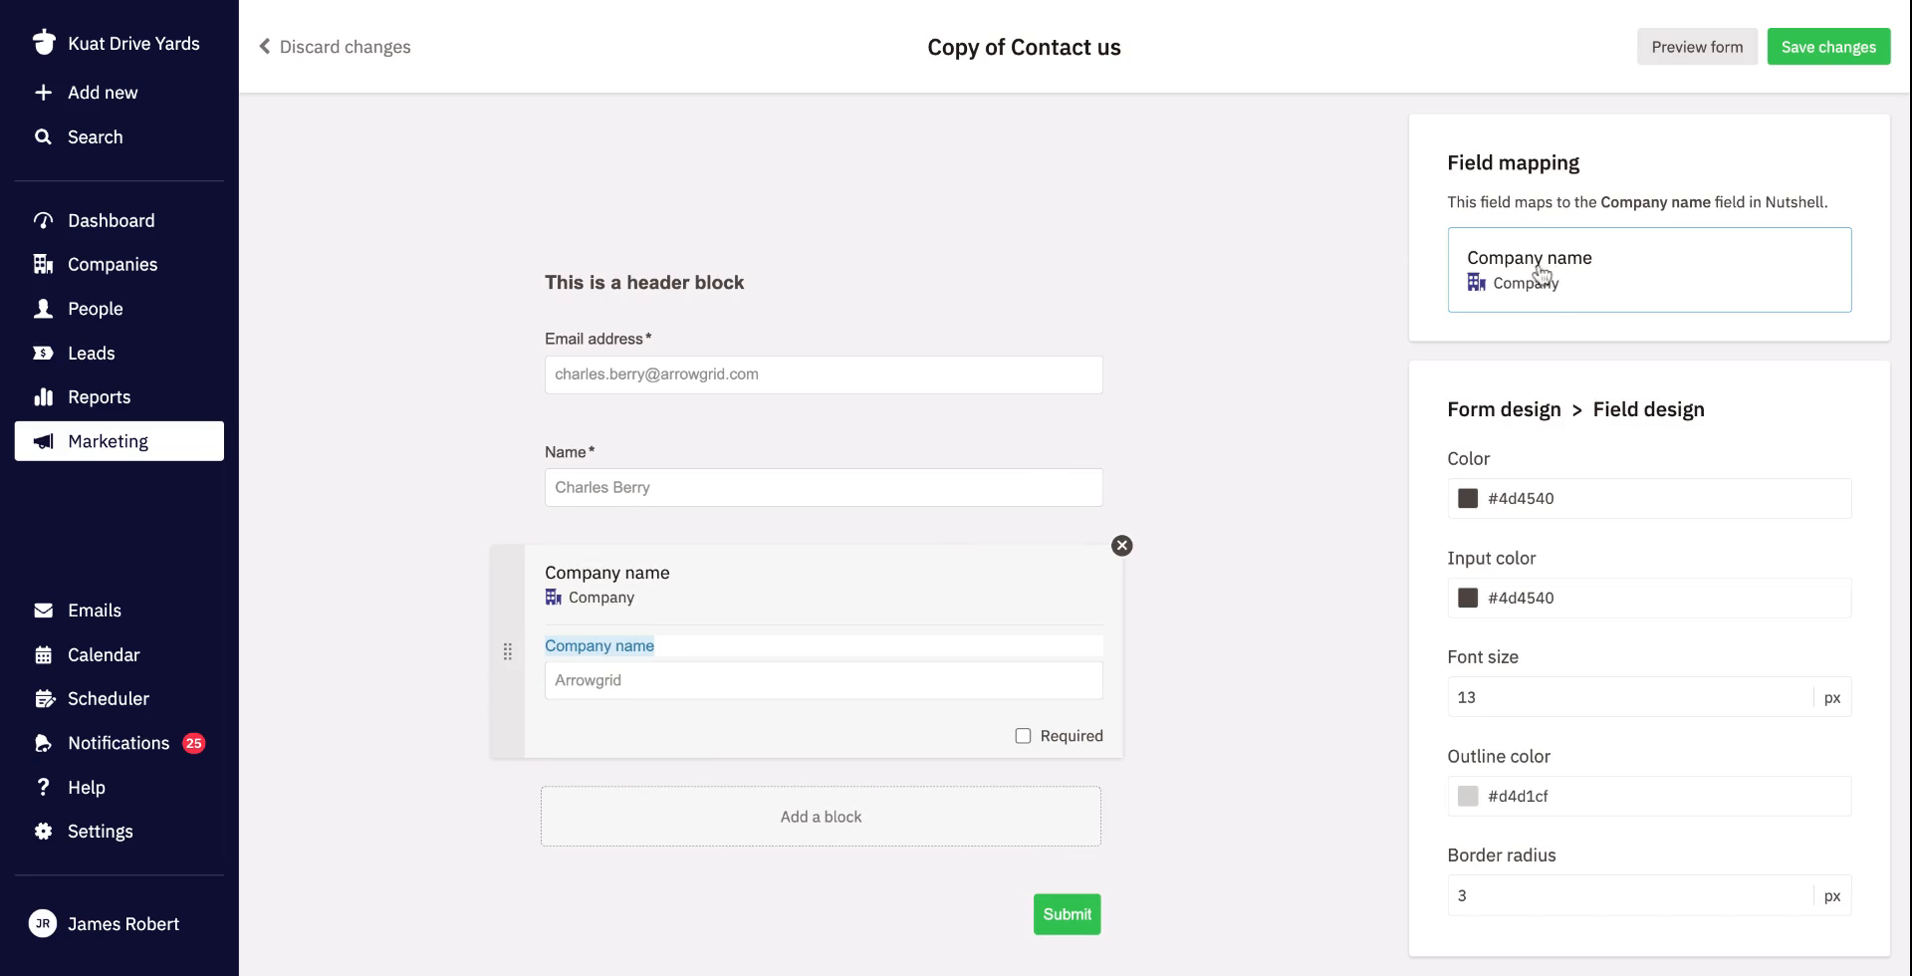
{"action": "left_click", "coordinate": [1061, 736]}
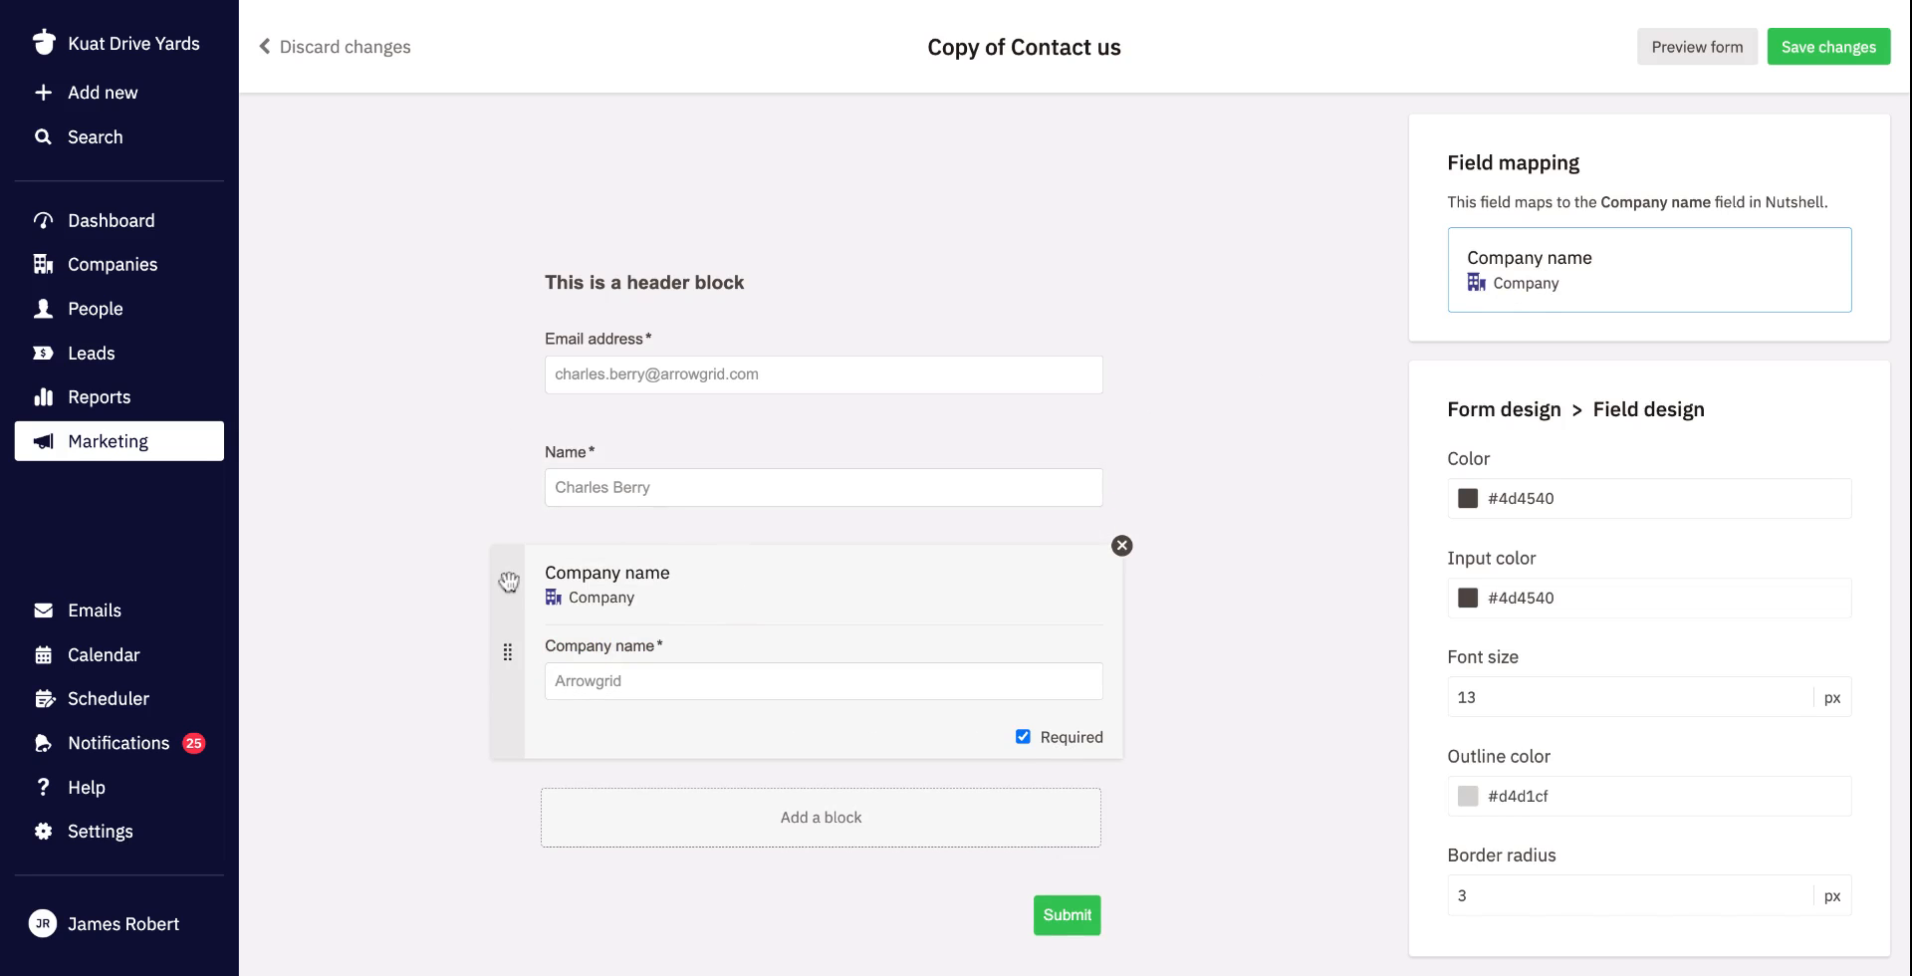
{"action": "left_click_drag", "start_coordinate": [513, 364], "coordinate": [513, 704]}
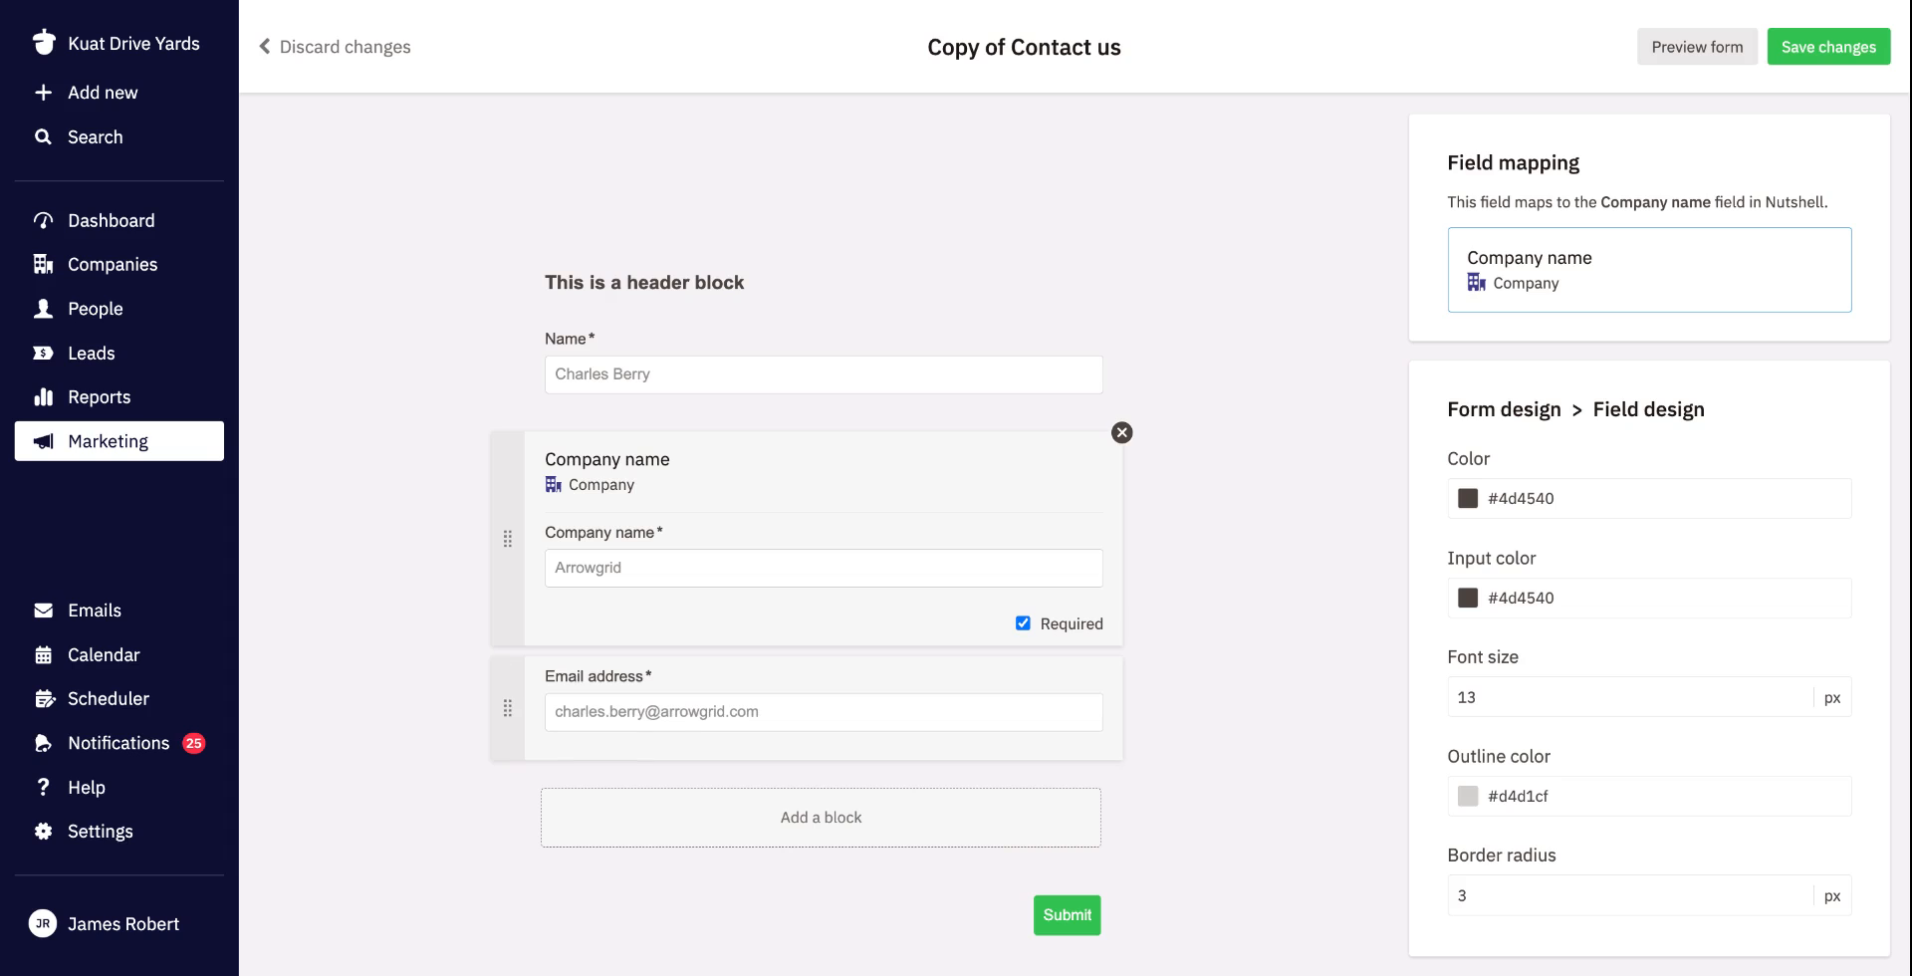
Step: Change the header block's text to "Contact Form Demo" and center it
{"action": "left_click", "coordinate": [672, 281]}
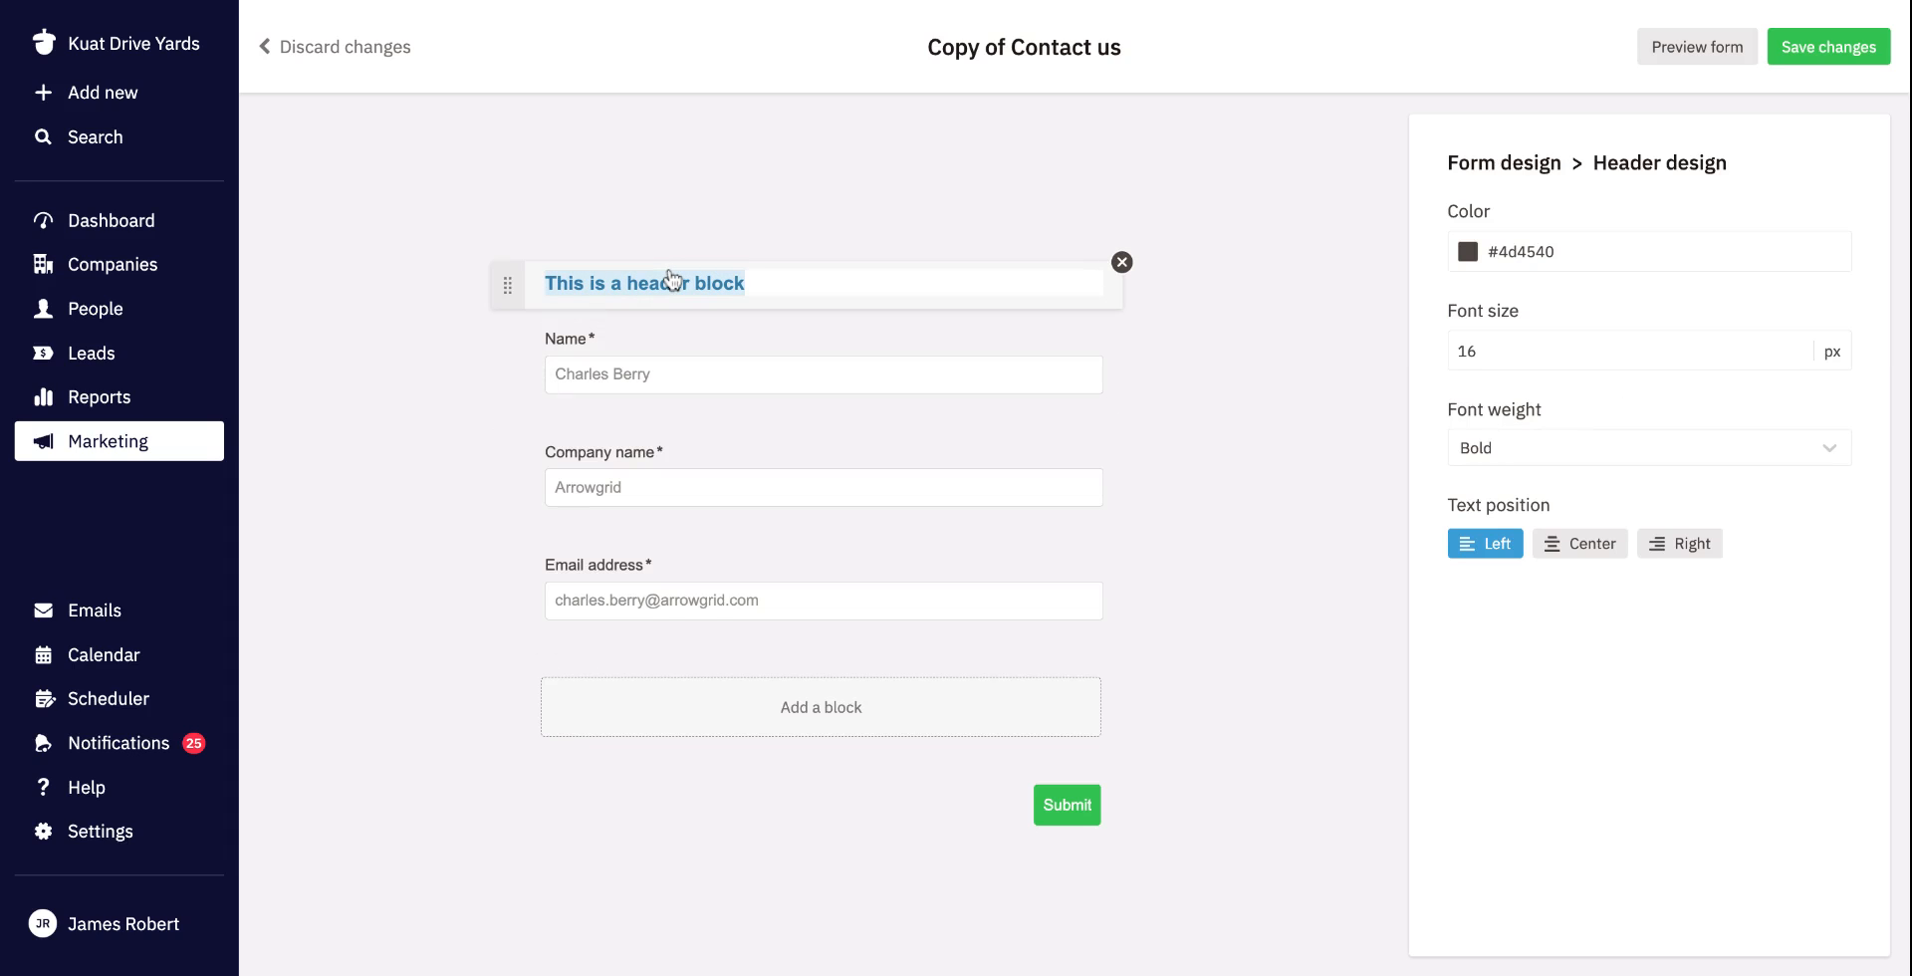
{"action": "type", "text": "D"}
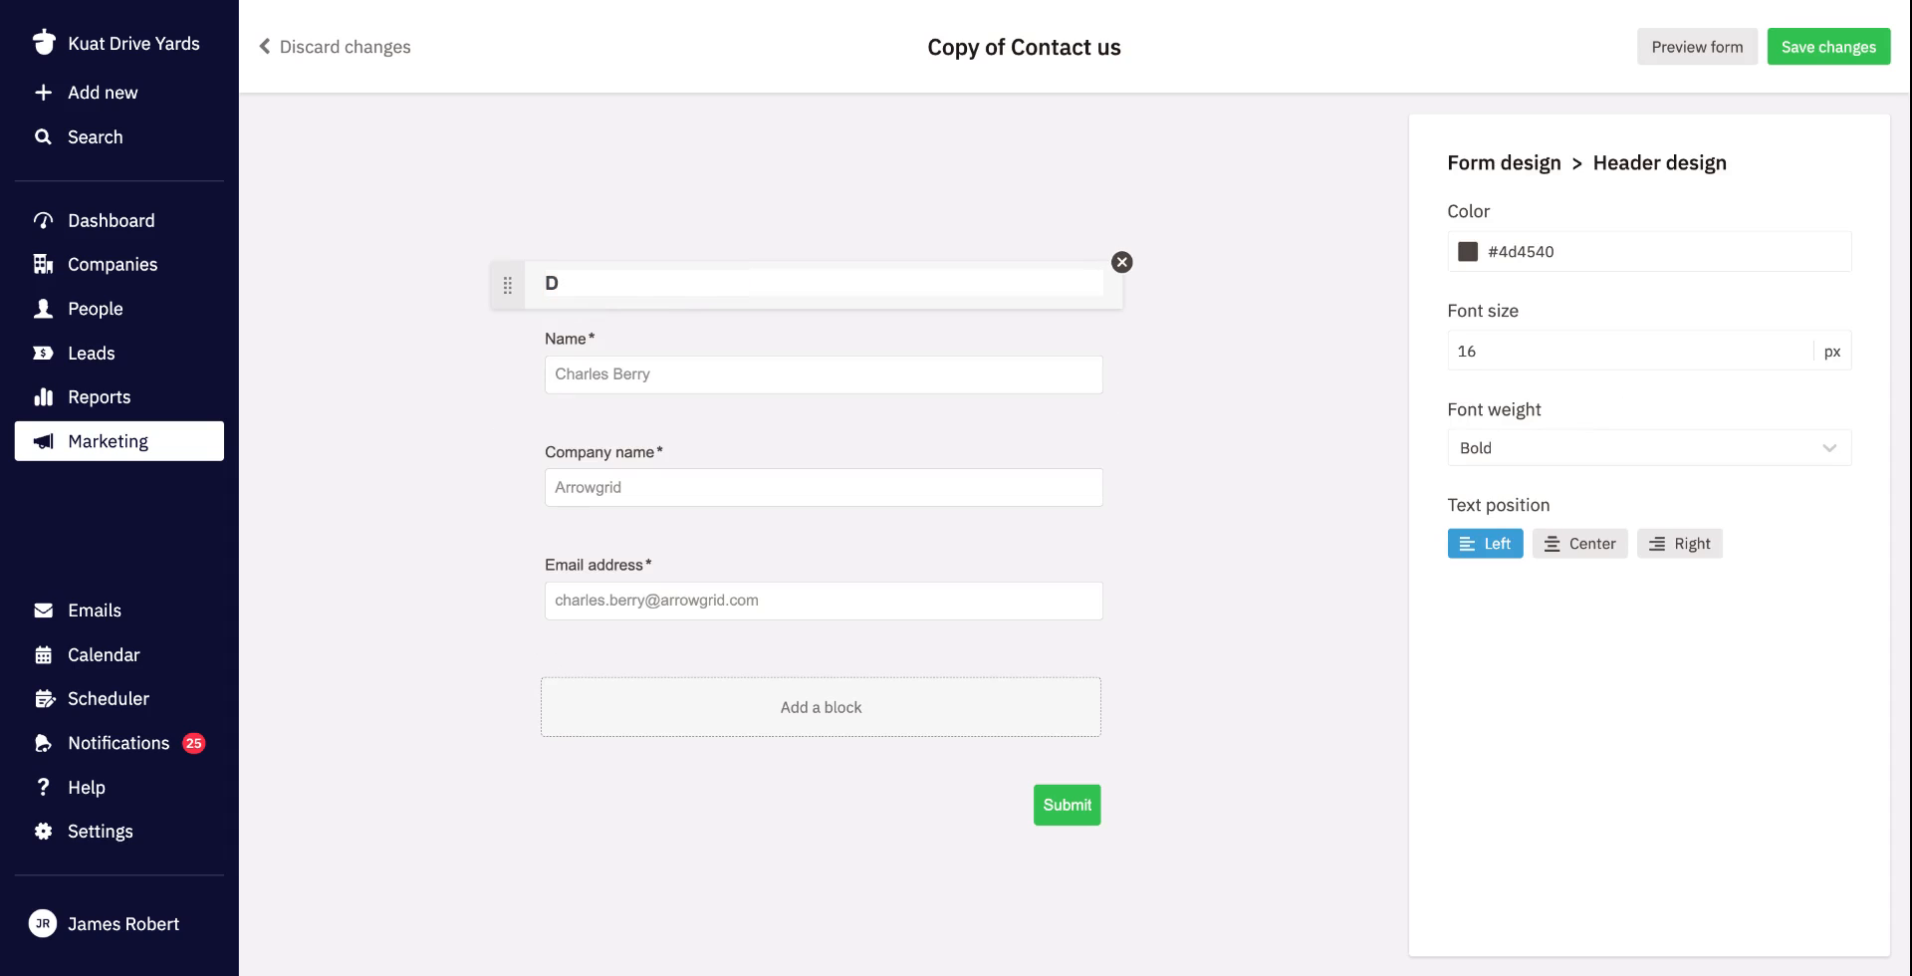
{"action": "key", "text": "BackSpace"}
{"action": "type", "text": "Contact Form De"}
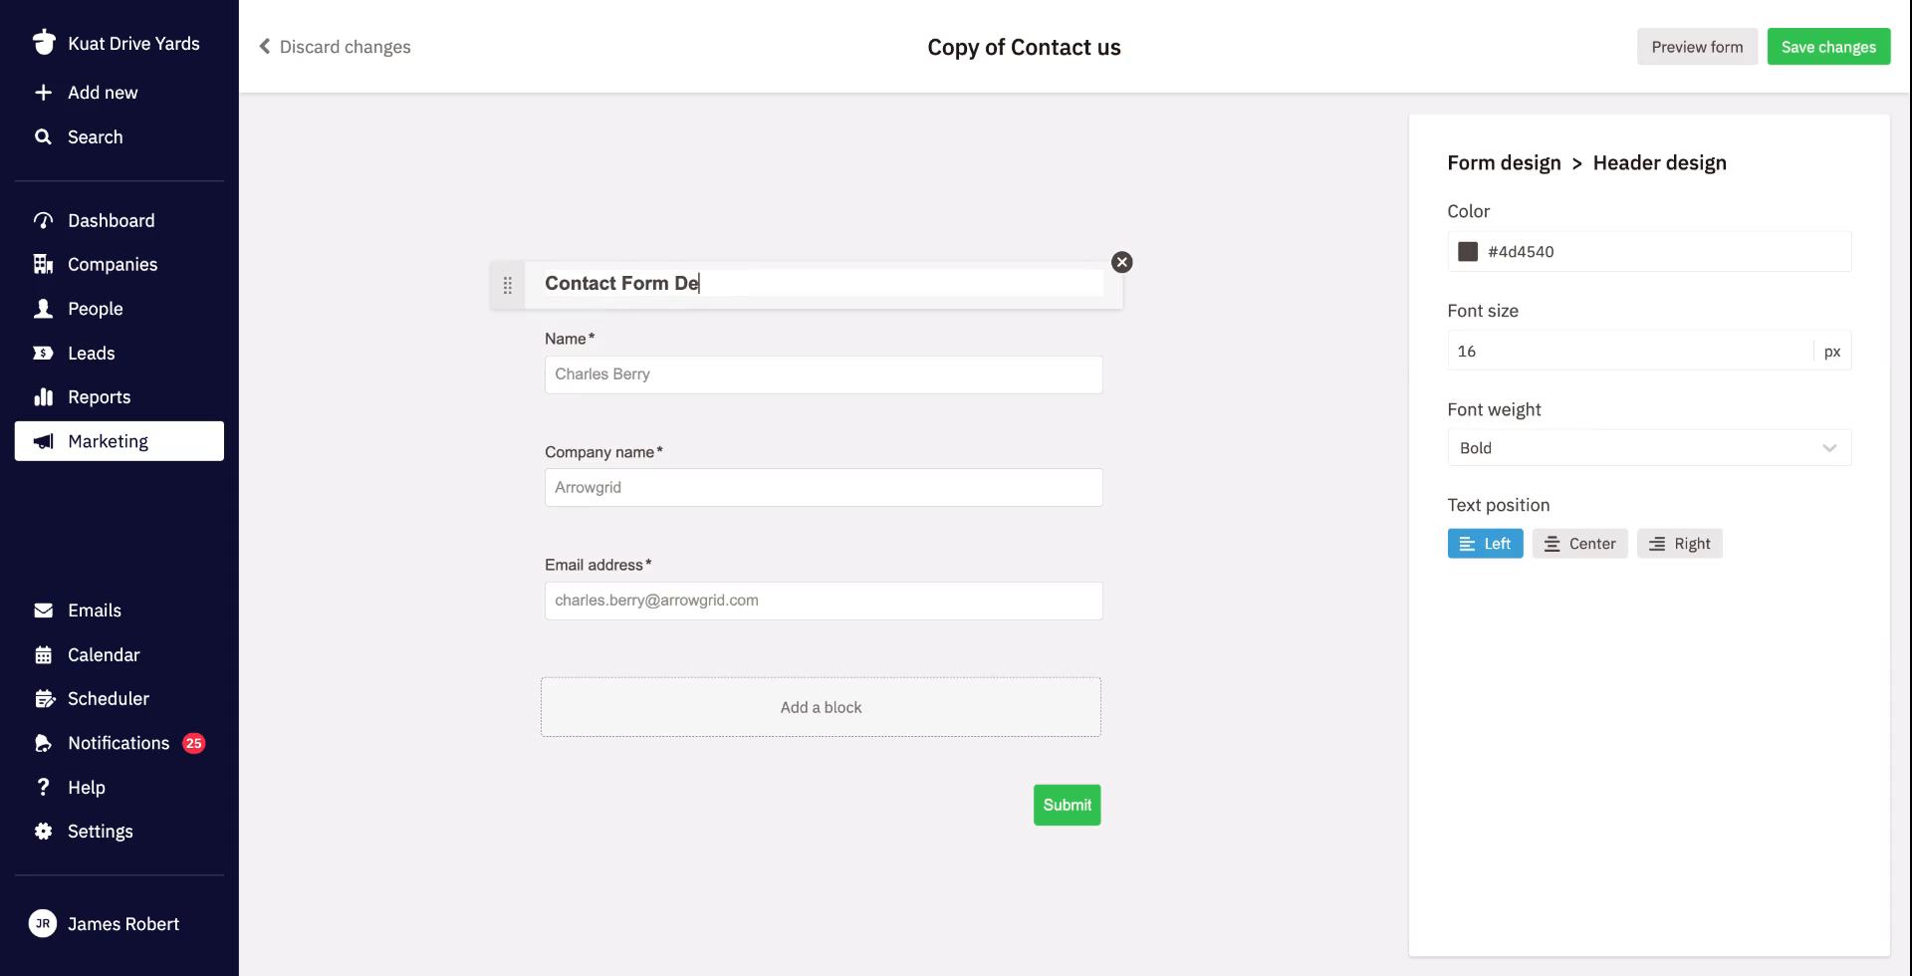
{"action": "type", "text": "mo"}
{"action": "left_click", "coordinate": [1591, 545]}
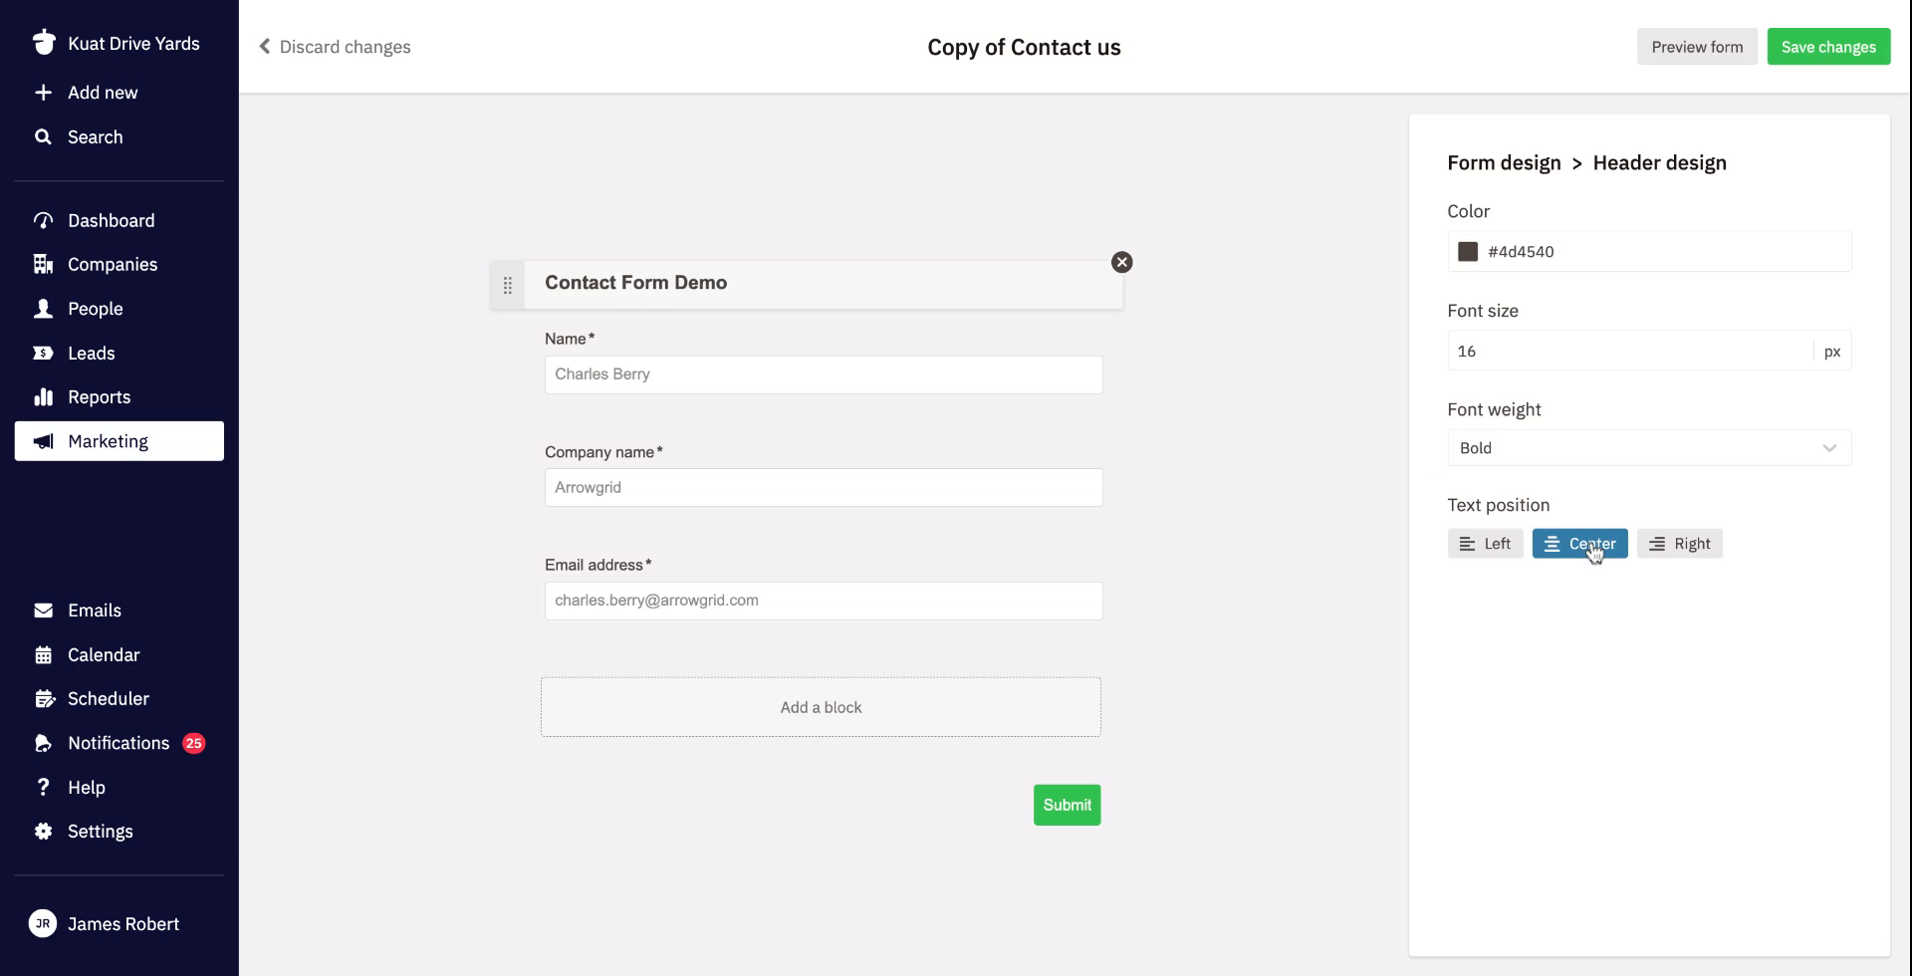
{"action": "left_click", "coordinate": [1288, 420]}
Step: Set the form fields' font size to 20 px and save the form changes
{"action": "left_click", "coordinate": [1089, 404]}
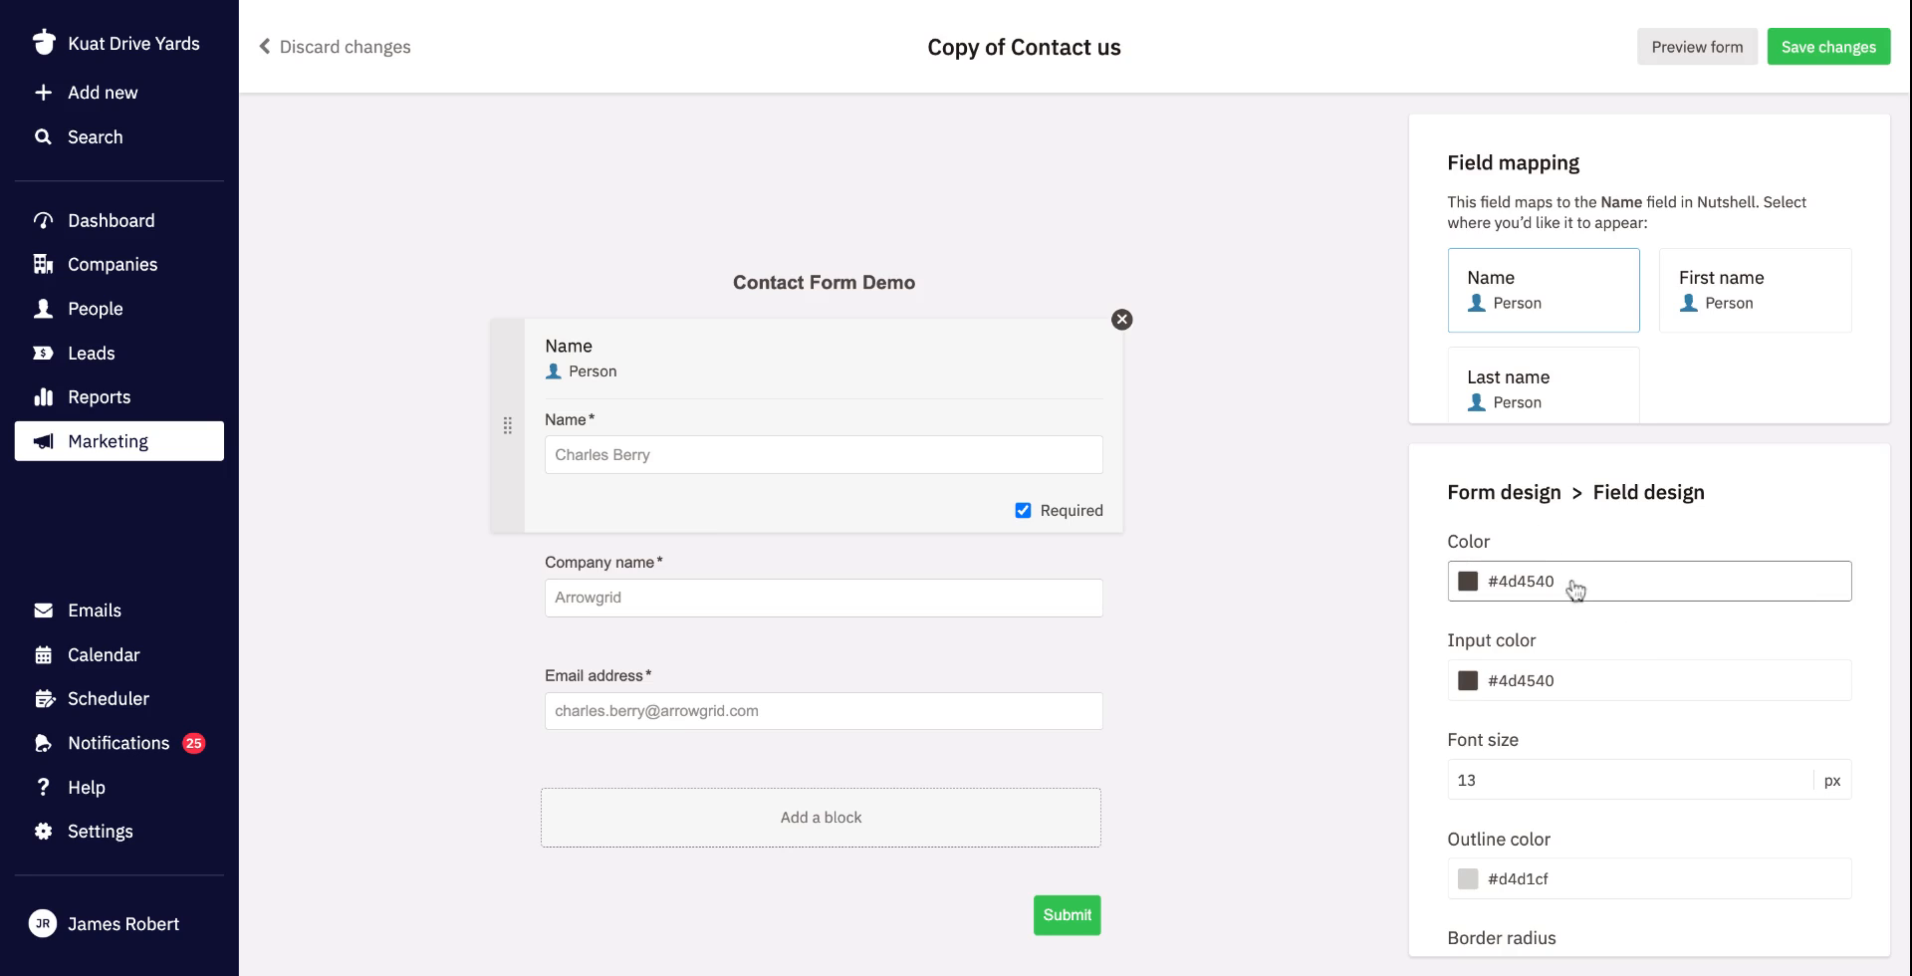
{"action": "double_click", "coordinate": [1561, 771]}
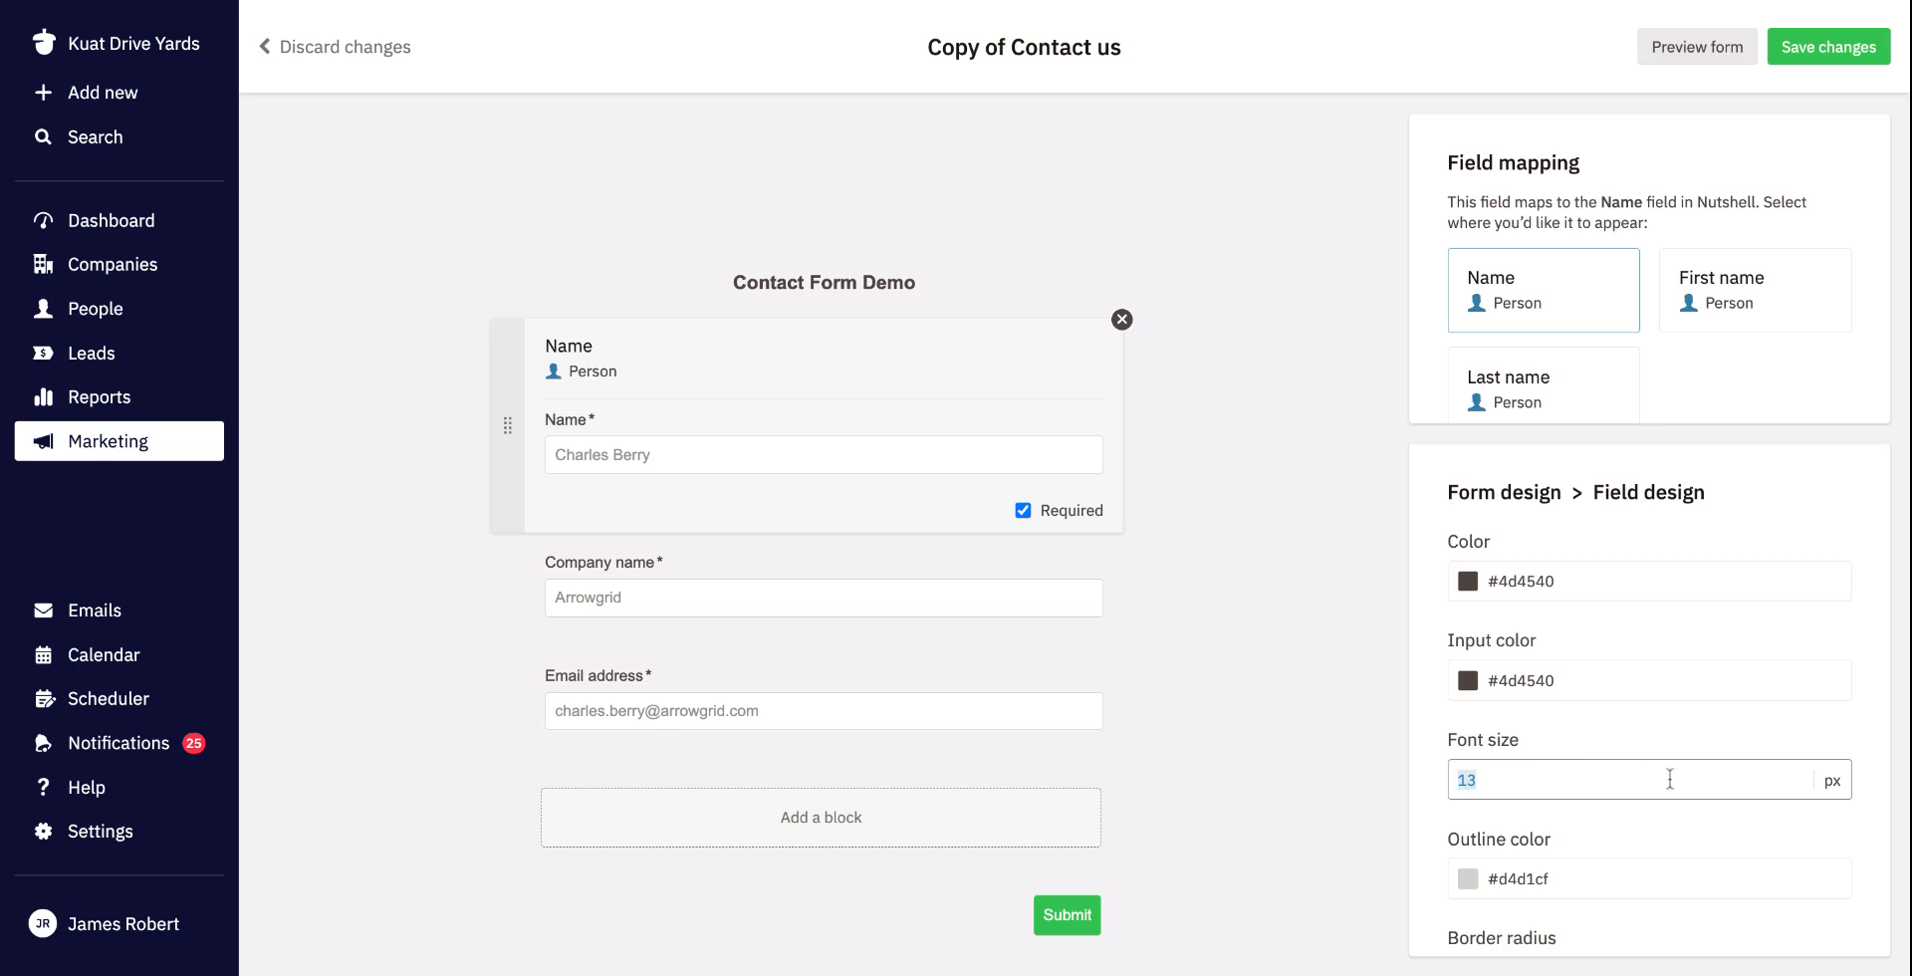
{"action": "type", "text": "20"}
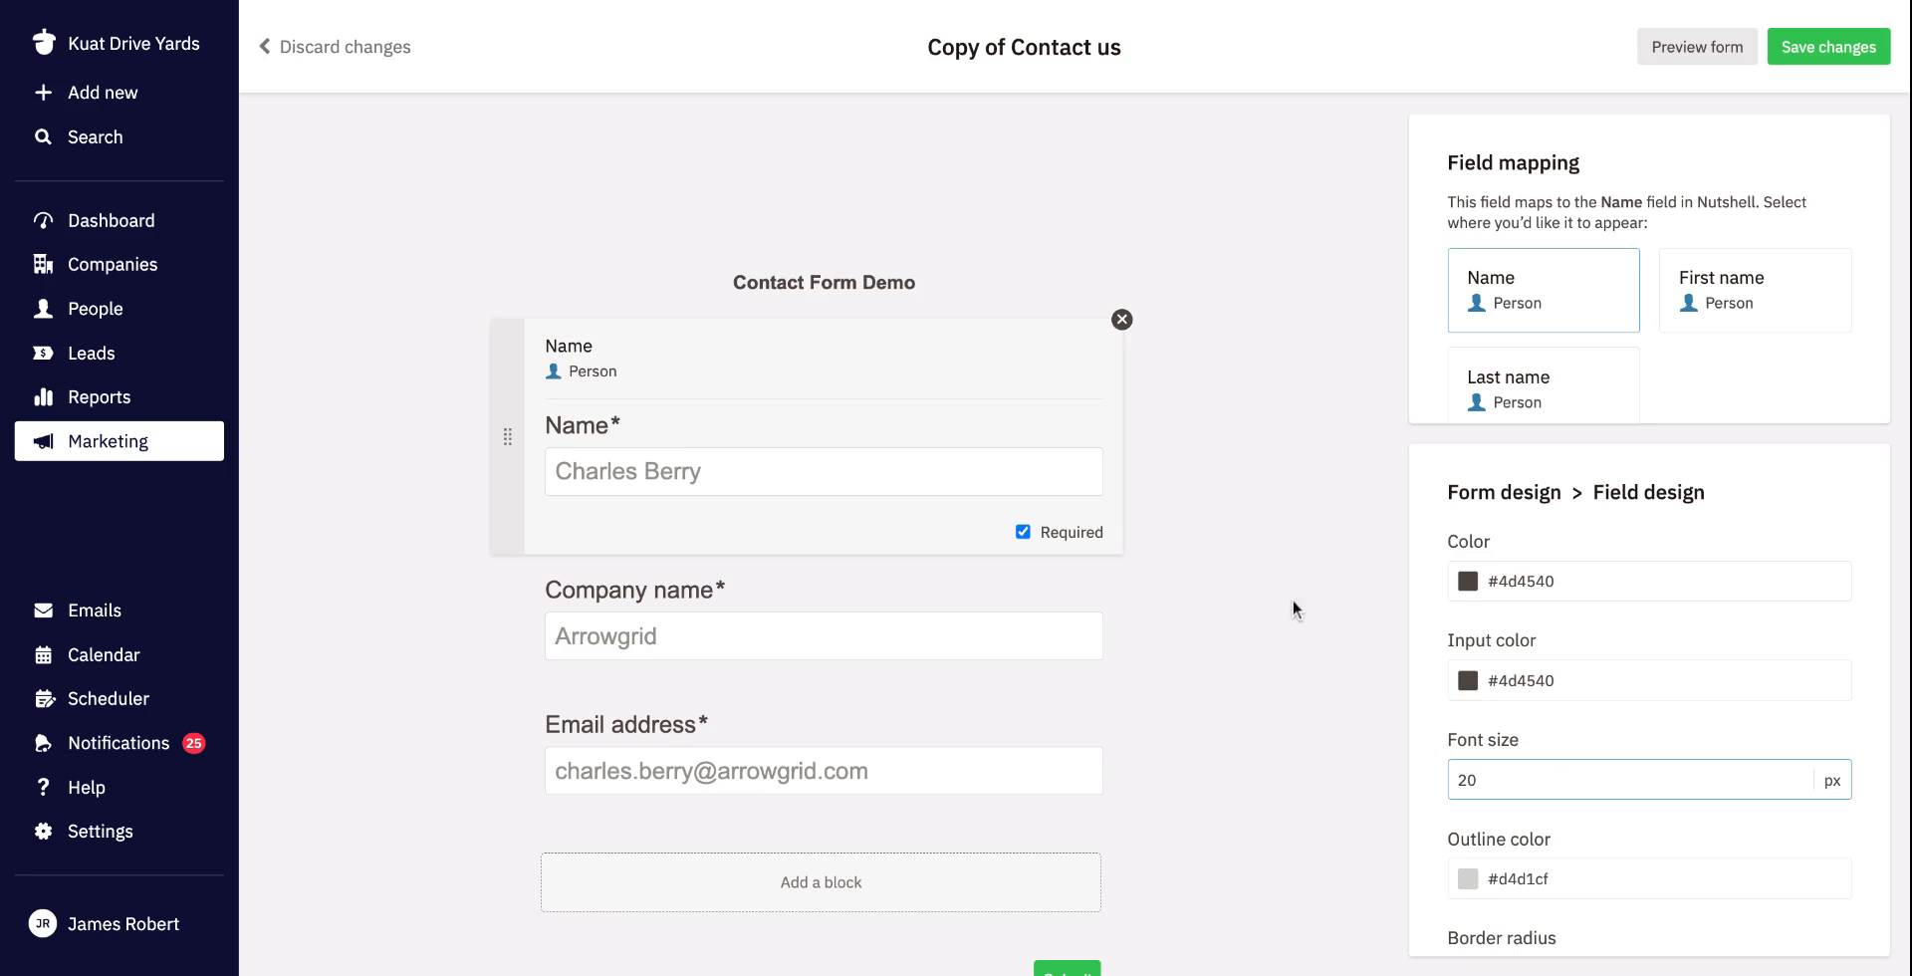
{"action": "left_click", "coordinate": [1294, 539]}
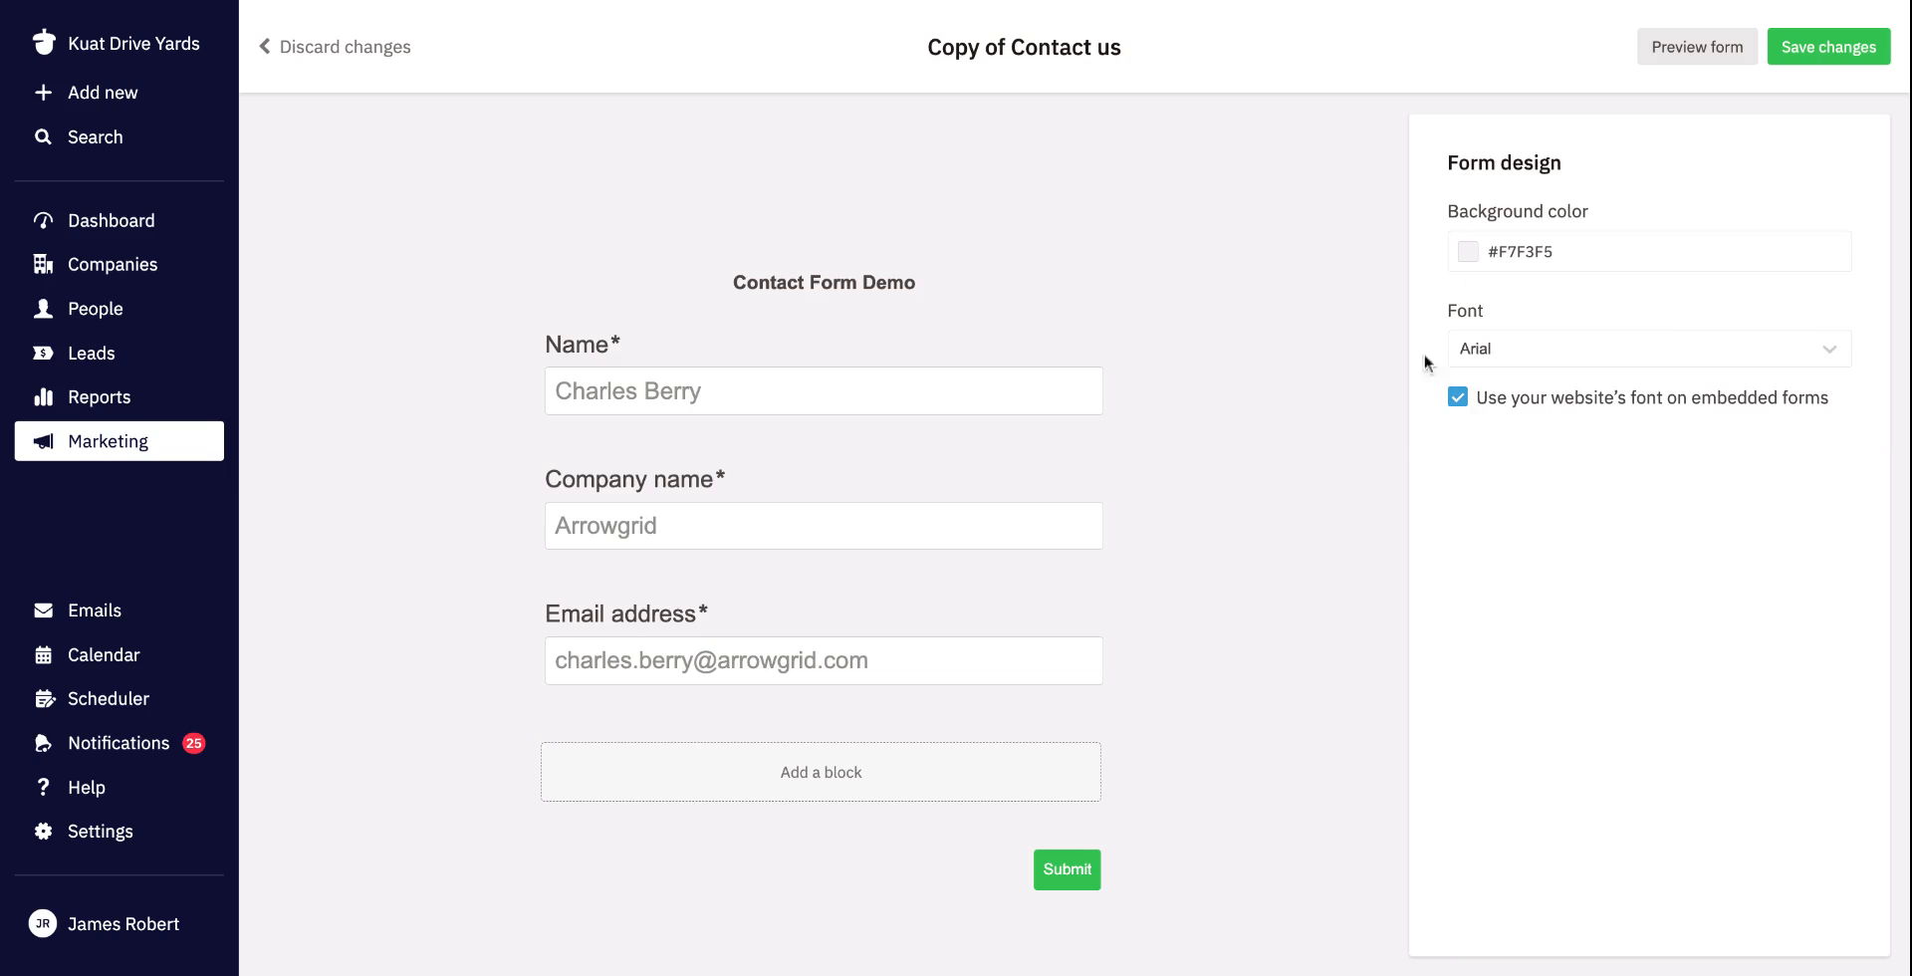
{"action": "left_click", "coordinate": [1829, 47]}
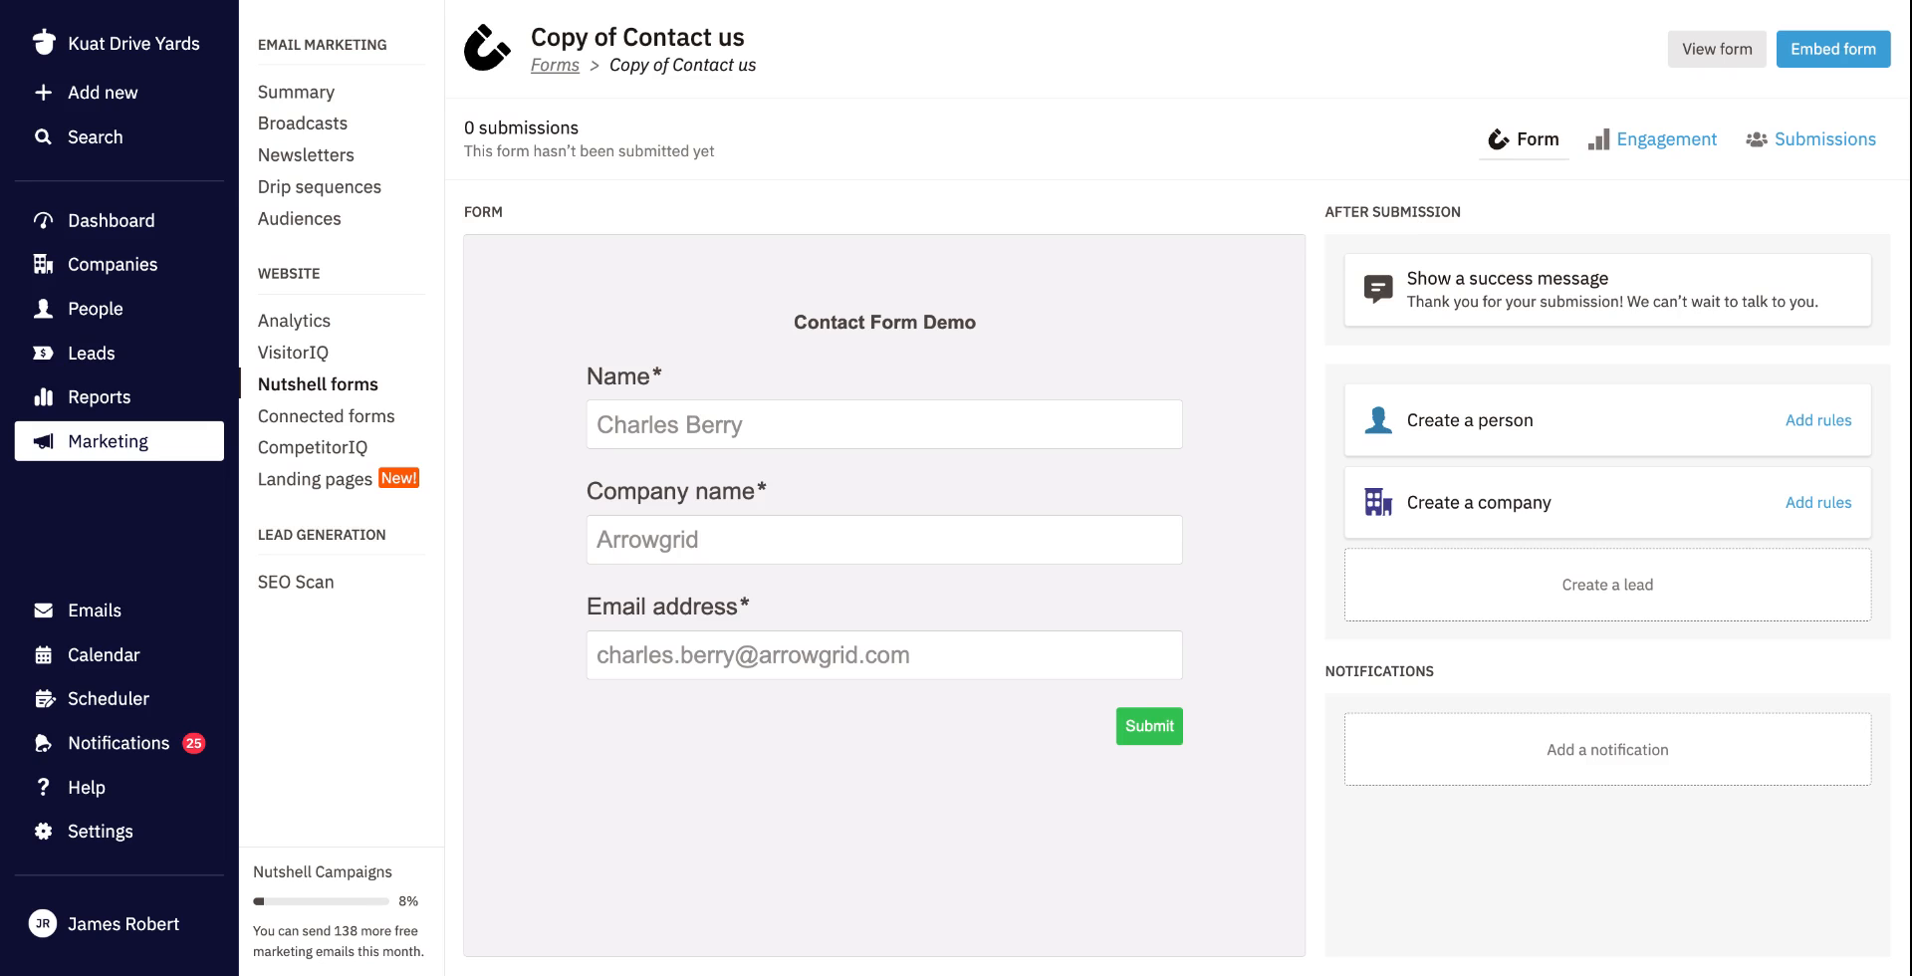
Step: Examine the after-submission settings, including the option to redirect to a URL, without saving
{"action": "left_click", "coordinate": [1461, 298]}
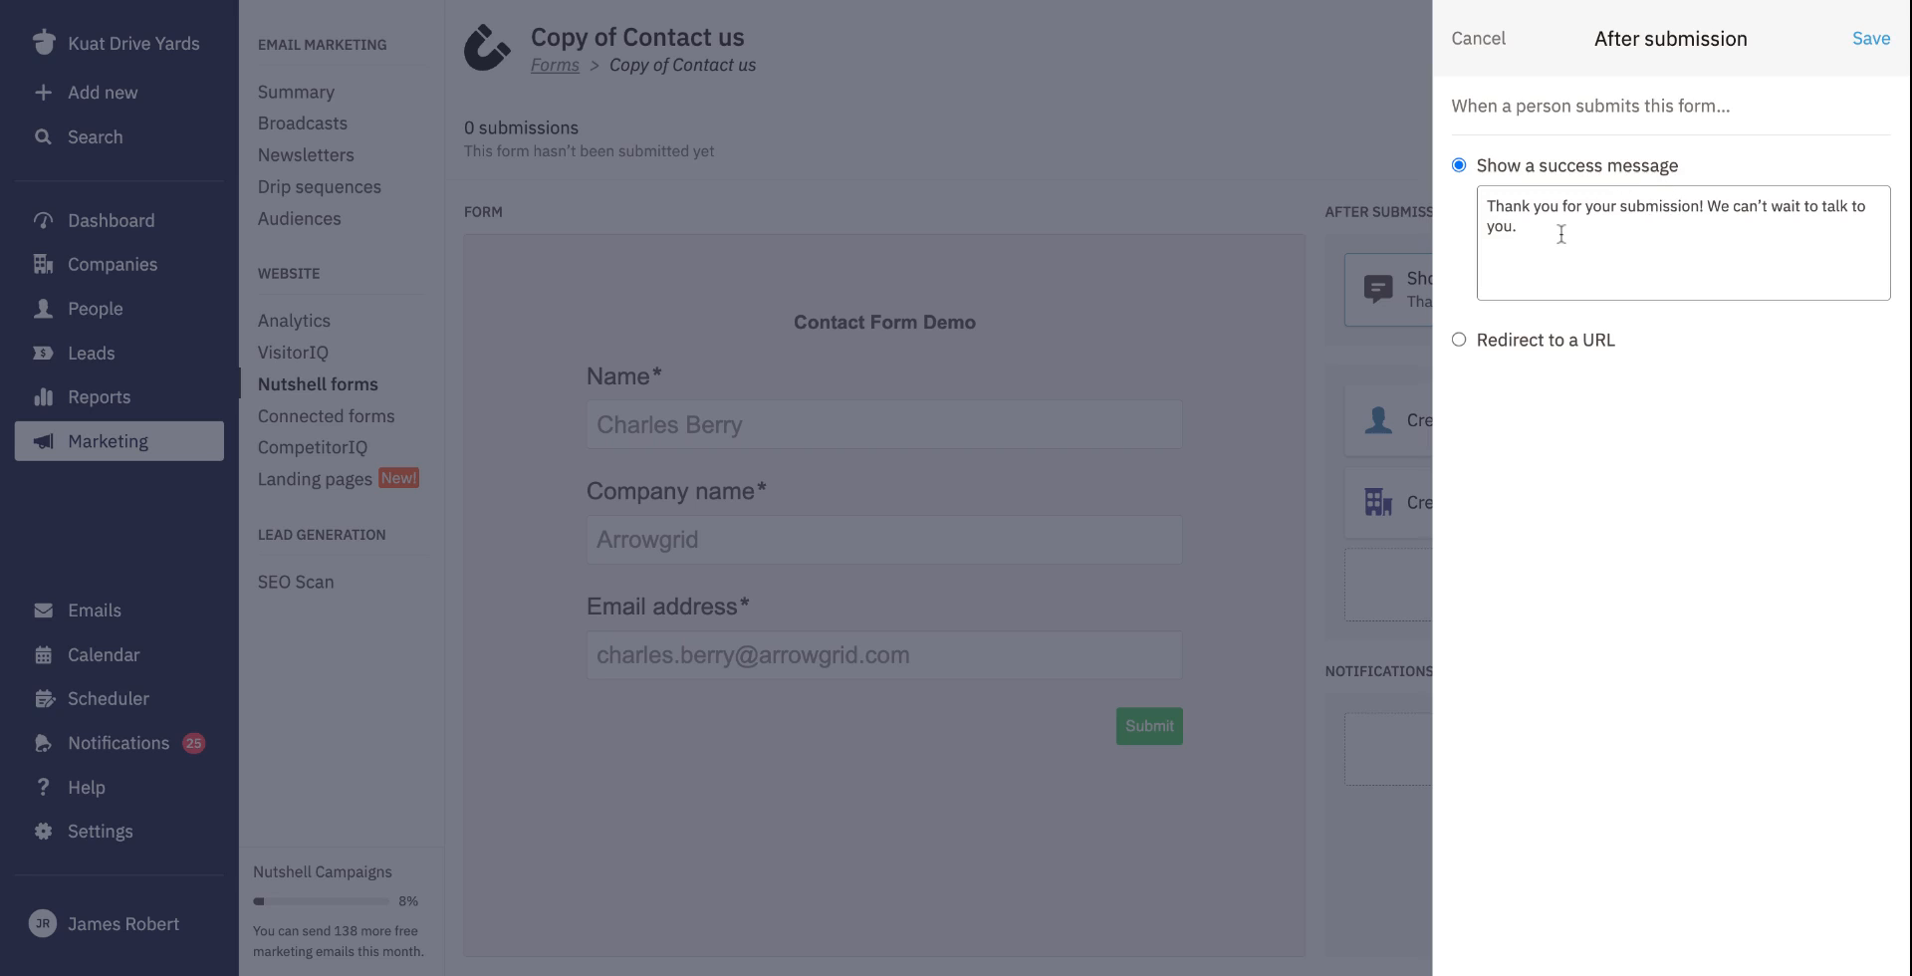
{"action": "left_click", "coordinate": [1544, 332]}
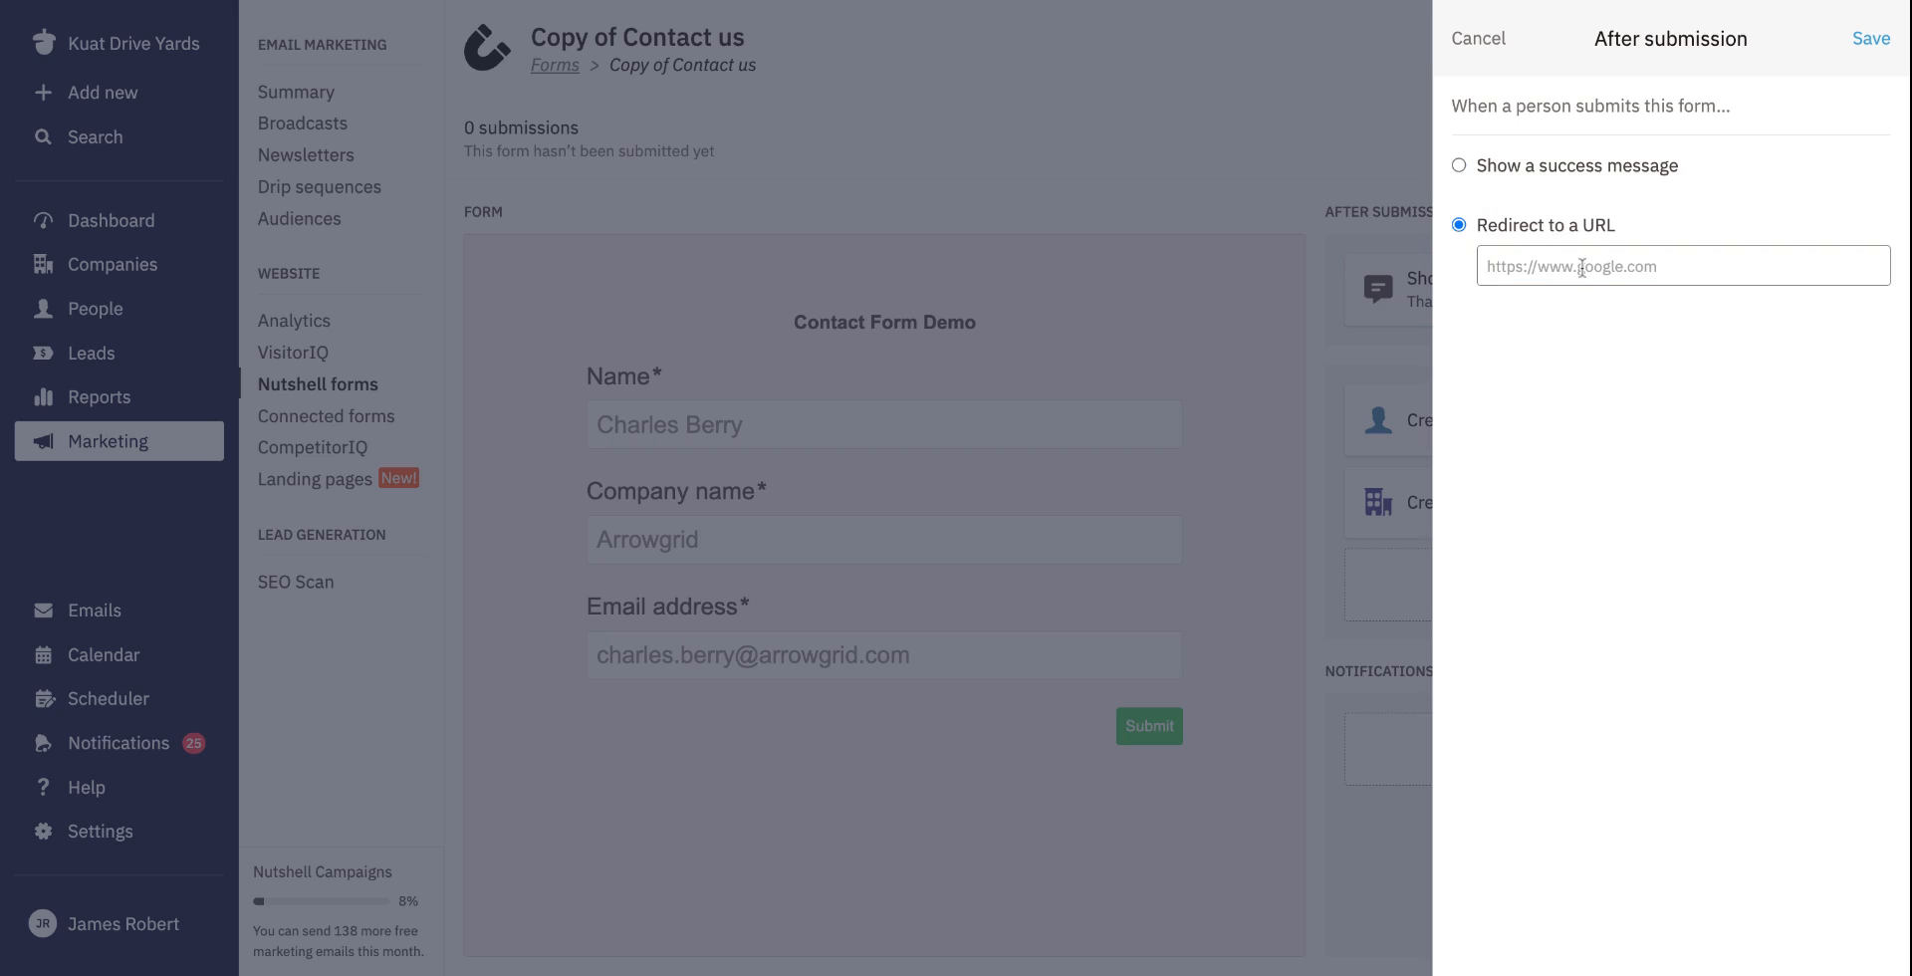
{"action": "left_click", "coordinate": [1493, 45]}
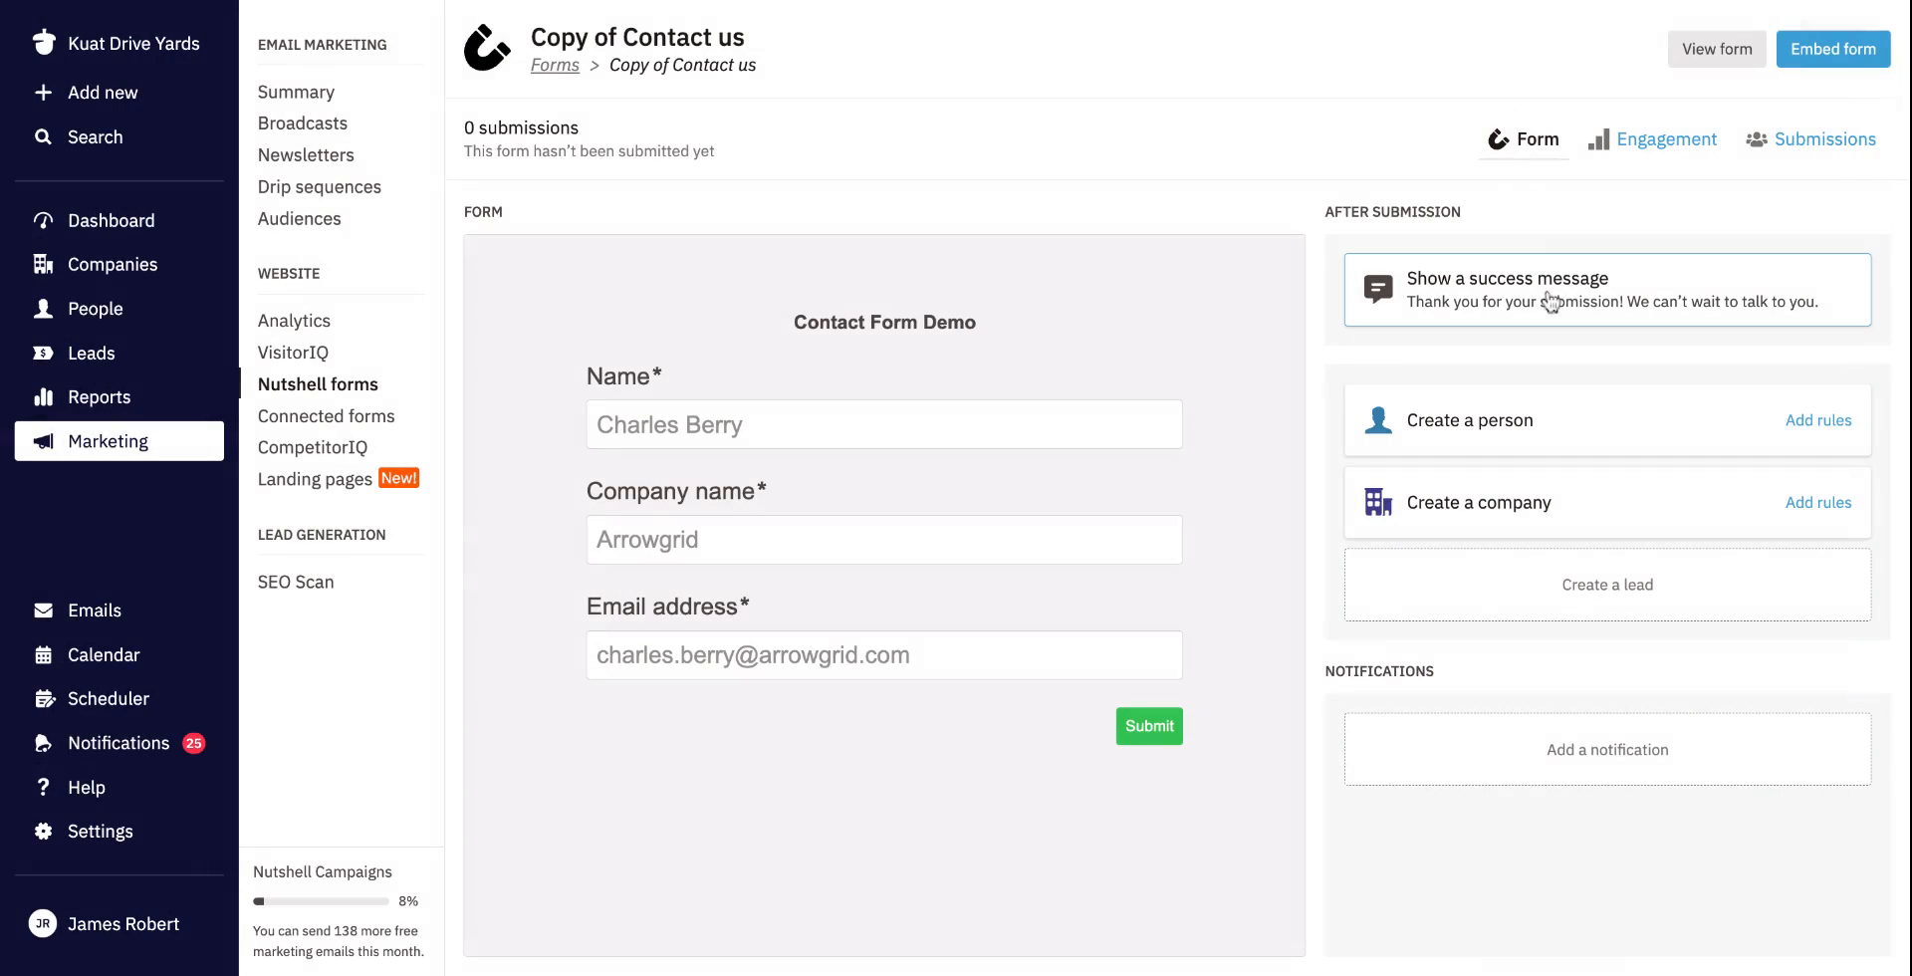
Step: Examine the tag and audience options in the form's rule for creating a person, without saving
{"action": "left_click", "coordinate": [1580, 423]}
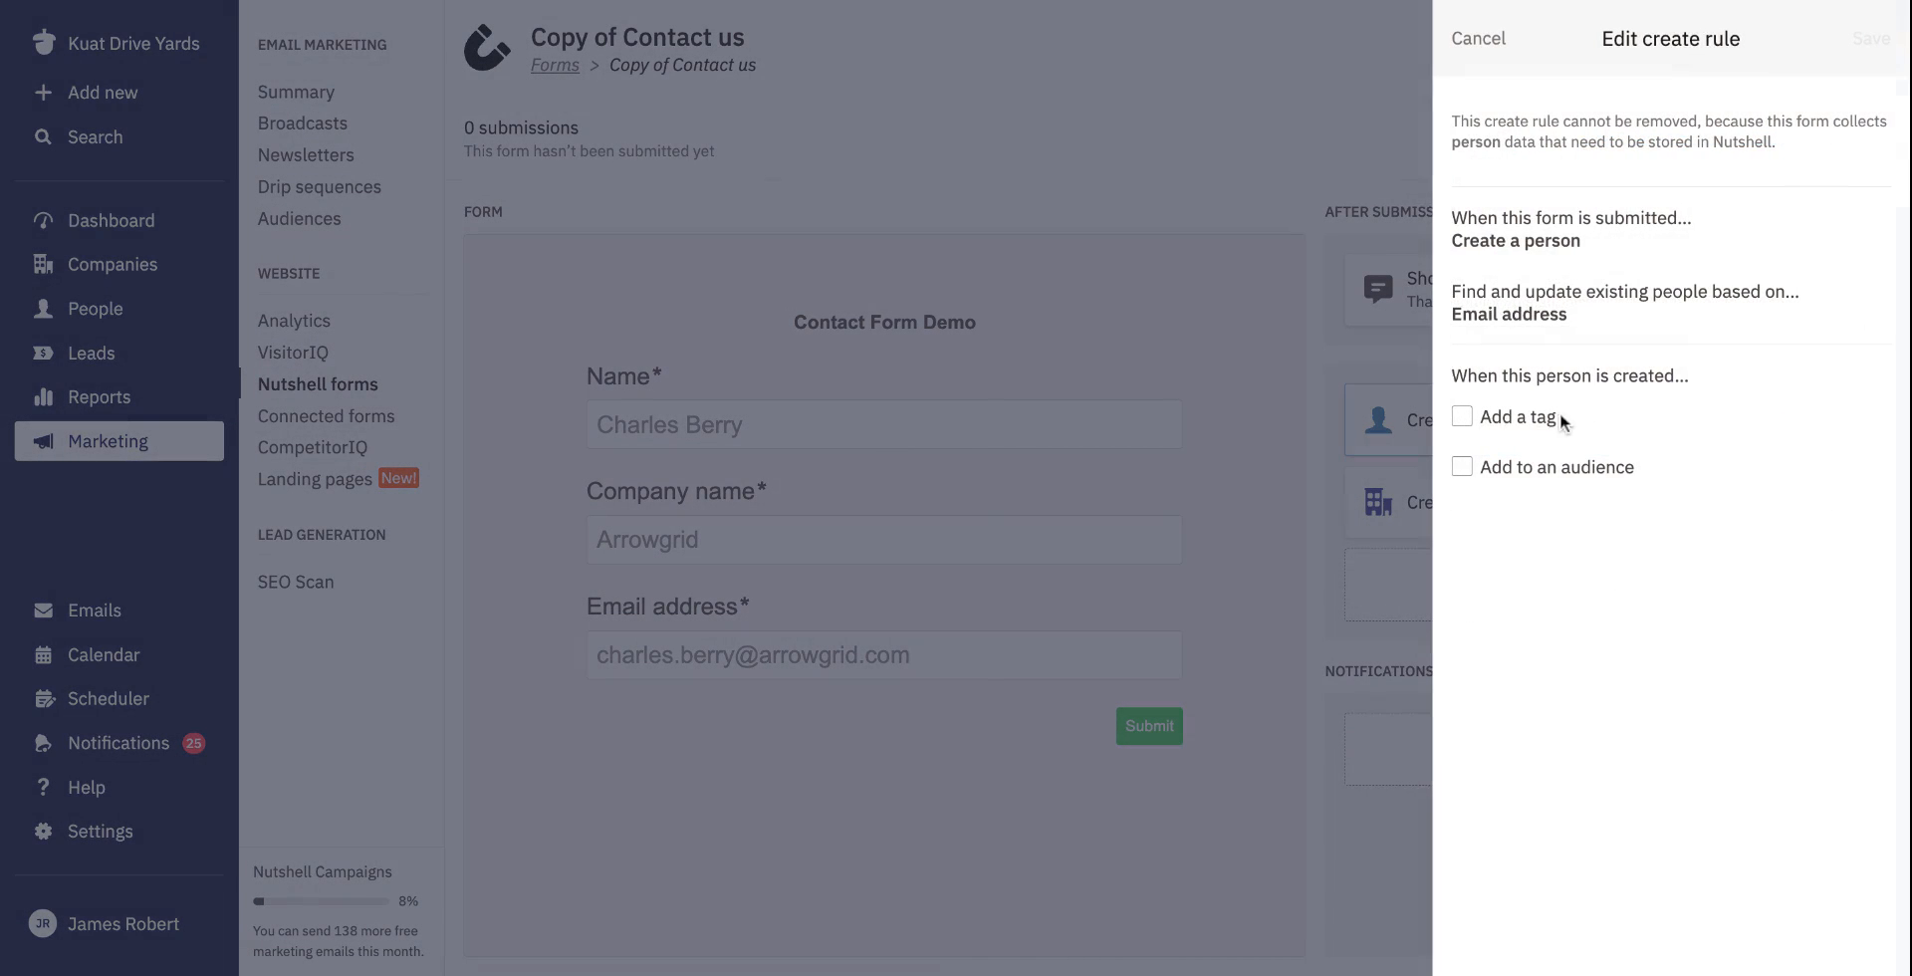
{"action": "left_click", "coordinate": [1540, 431]}
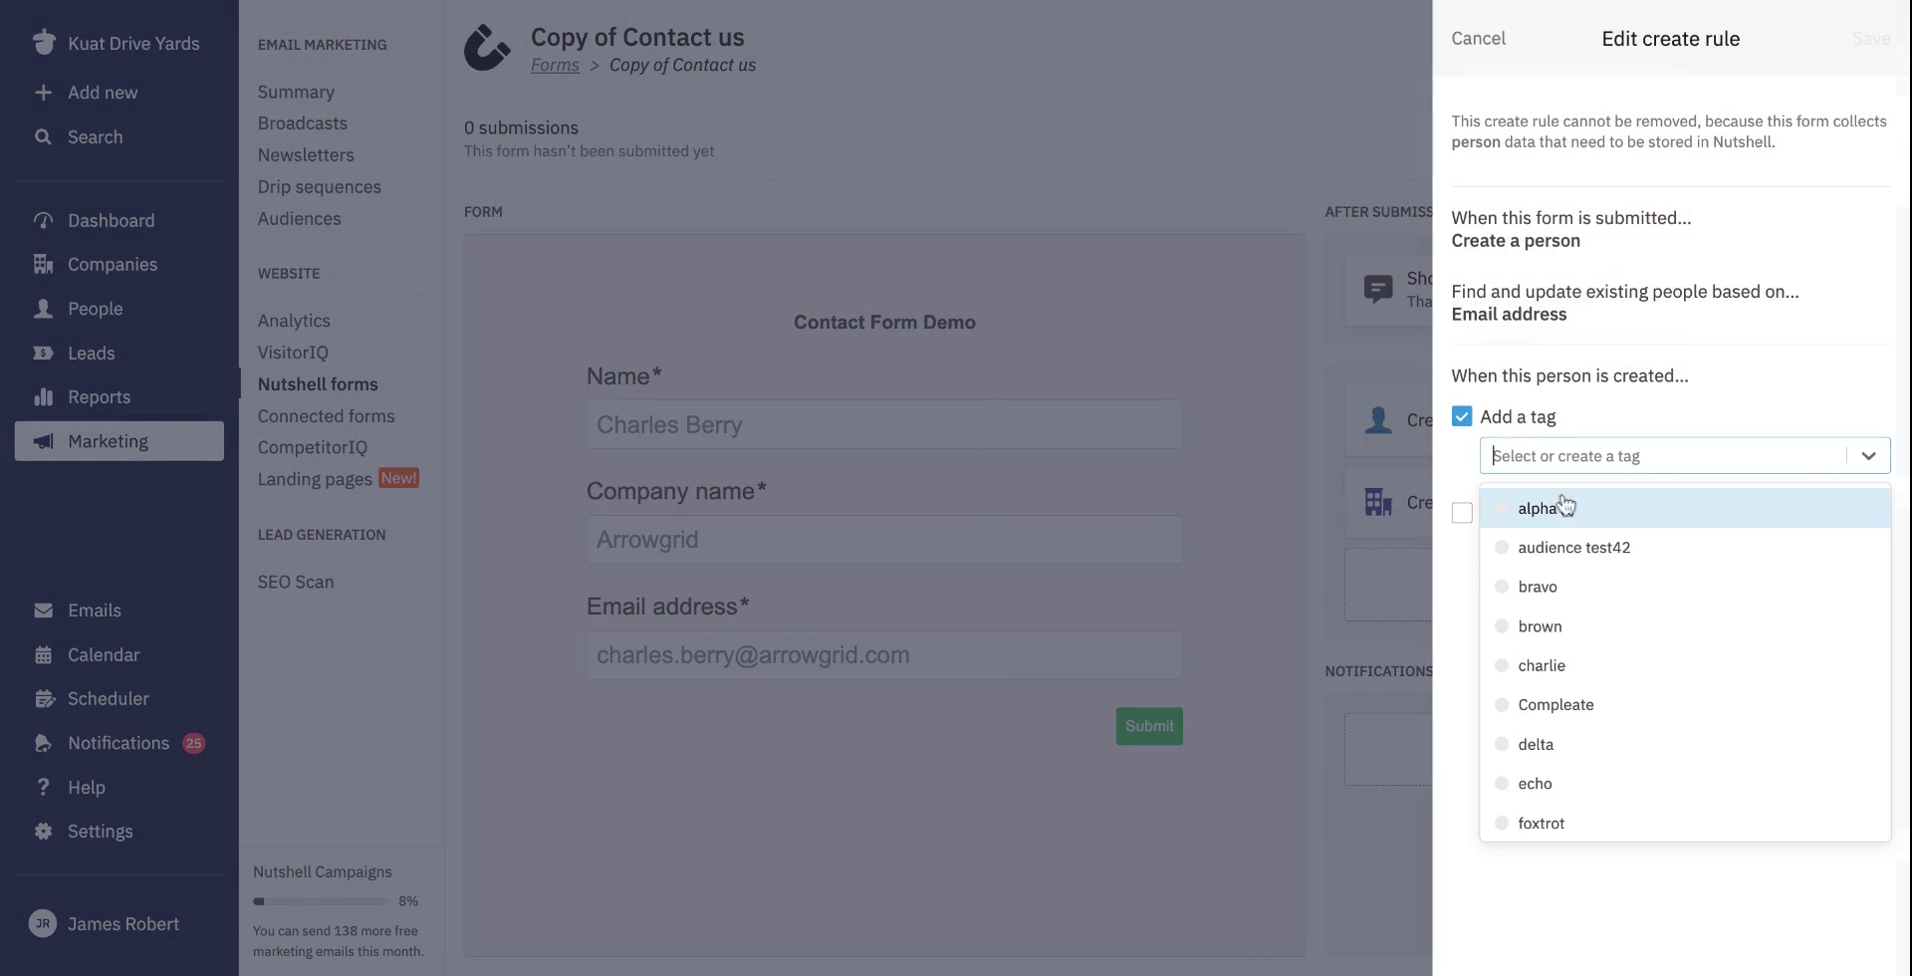
{"action": "scroll", "coordinate": [1585, 560], "scroll_direction": "down", "scroll_amount": 1}
{"action": "scroll", "coordinate": [1585, 560], "scroll_direction": "up", "scroll_amount": 1}
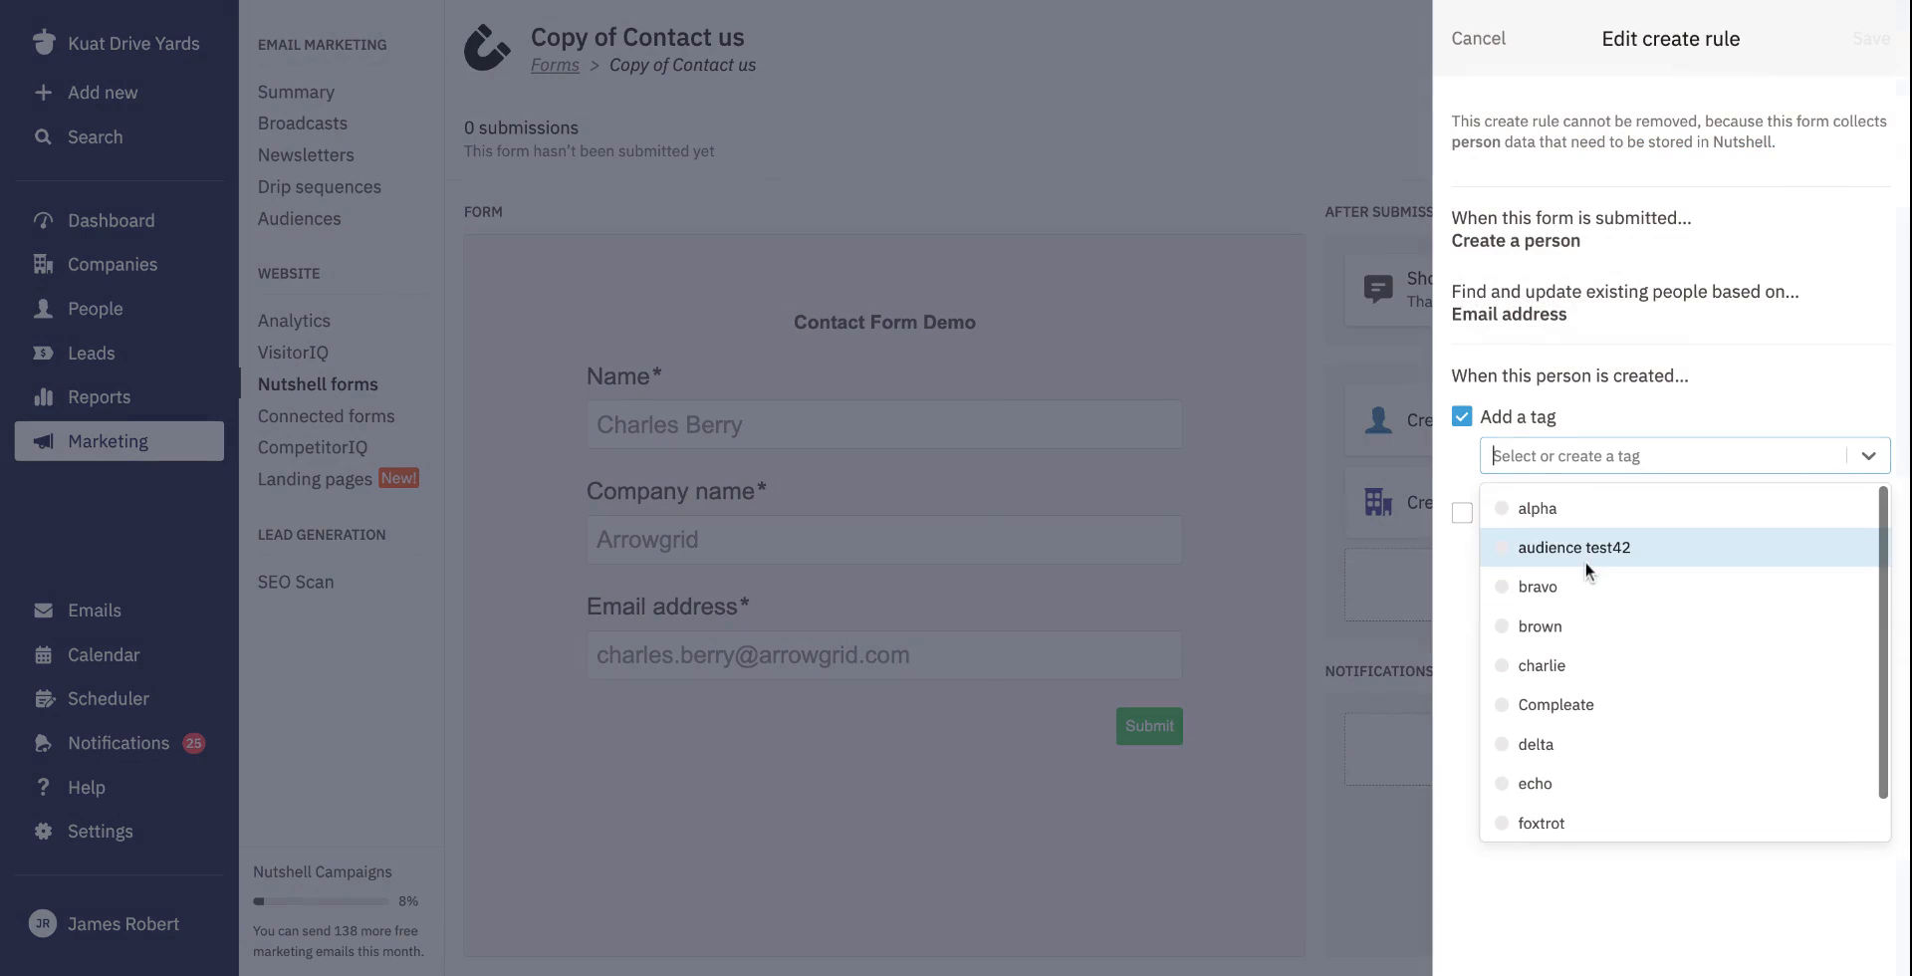
{"action": "left_click", "coordinate": [1461, 513]}
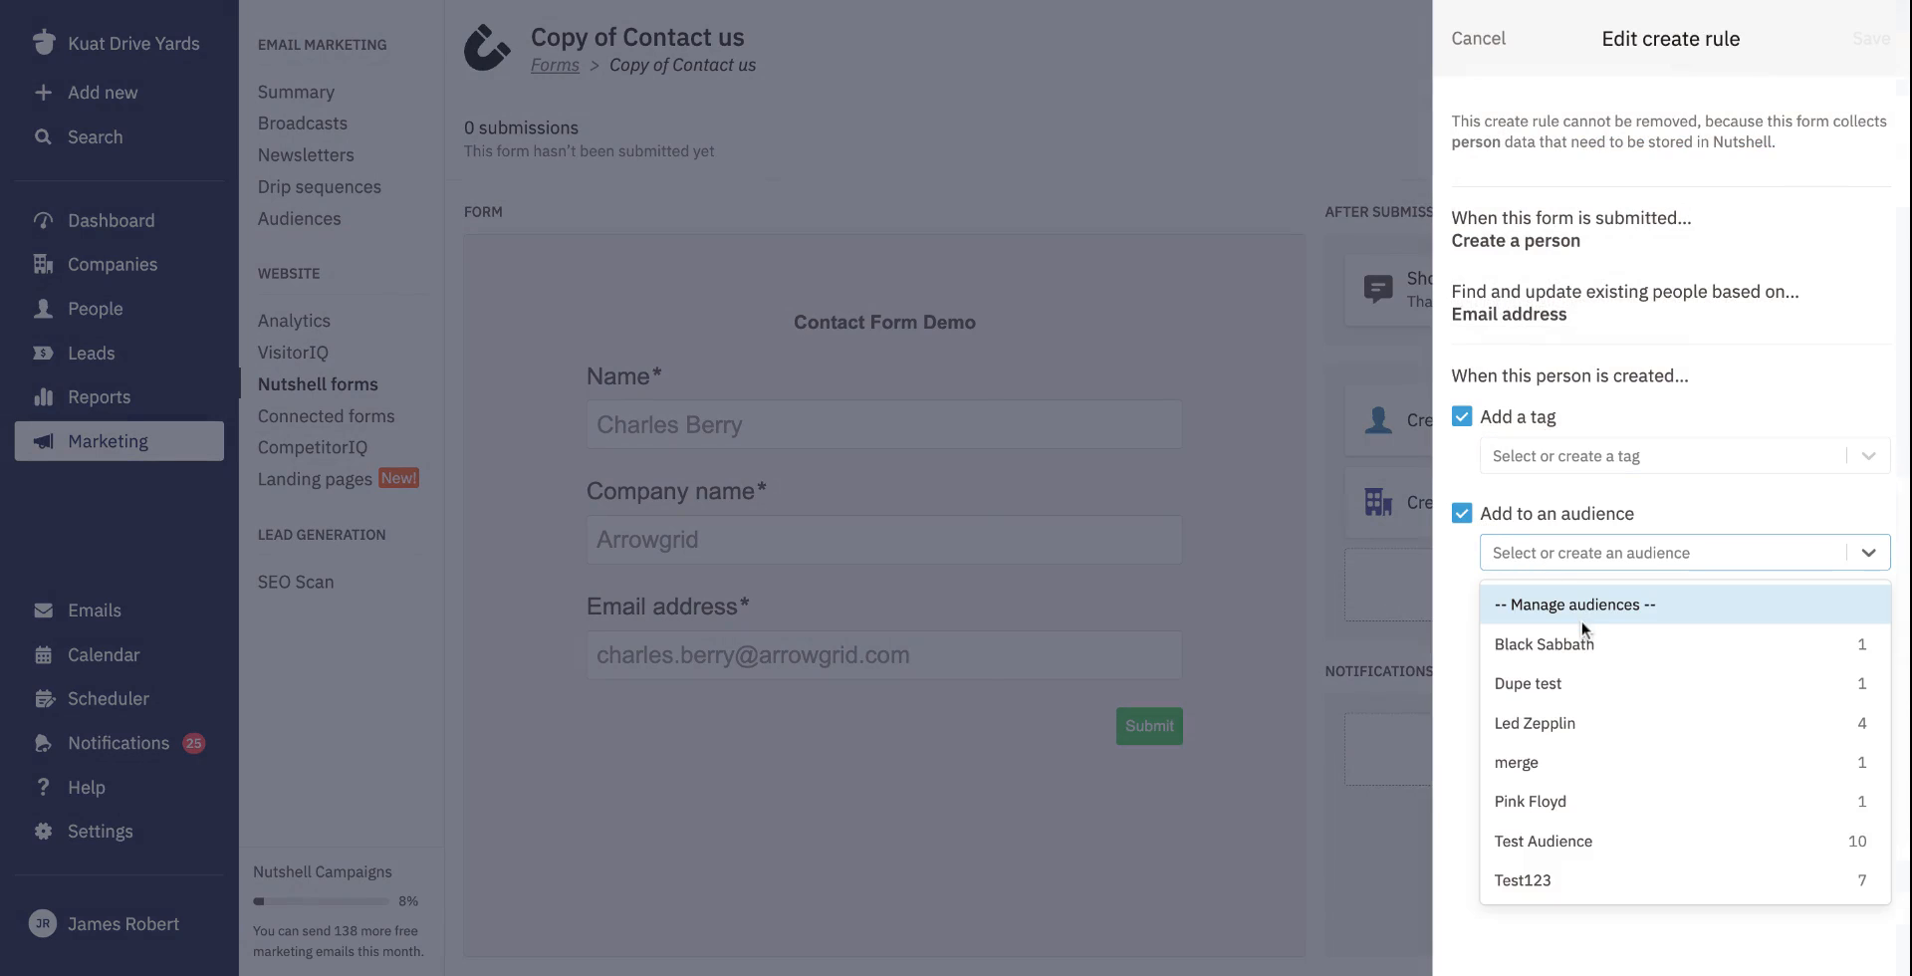
{"action": "left_click", "coordinate": [1690, 306]}
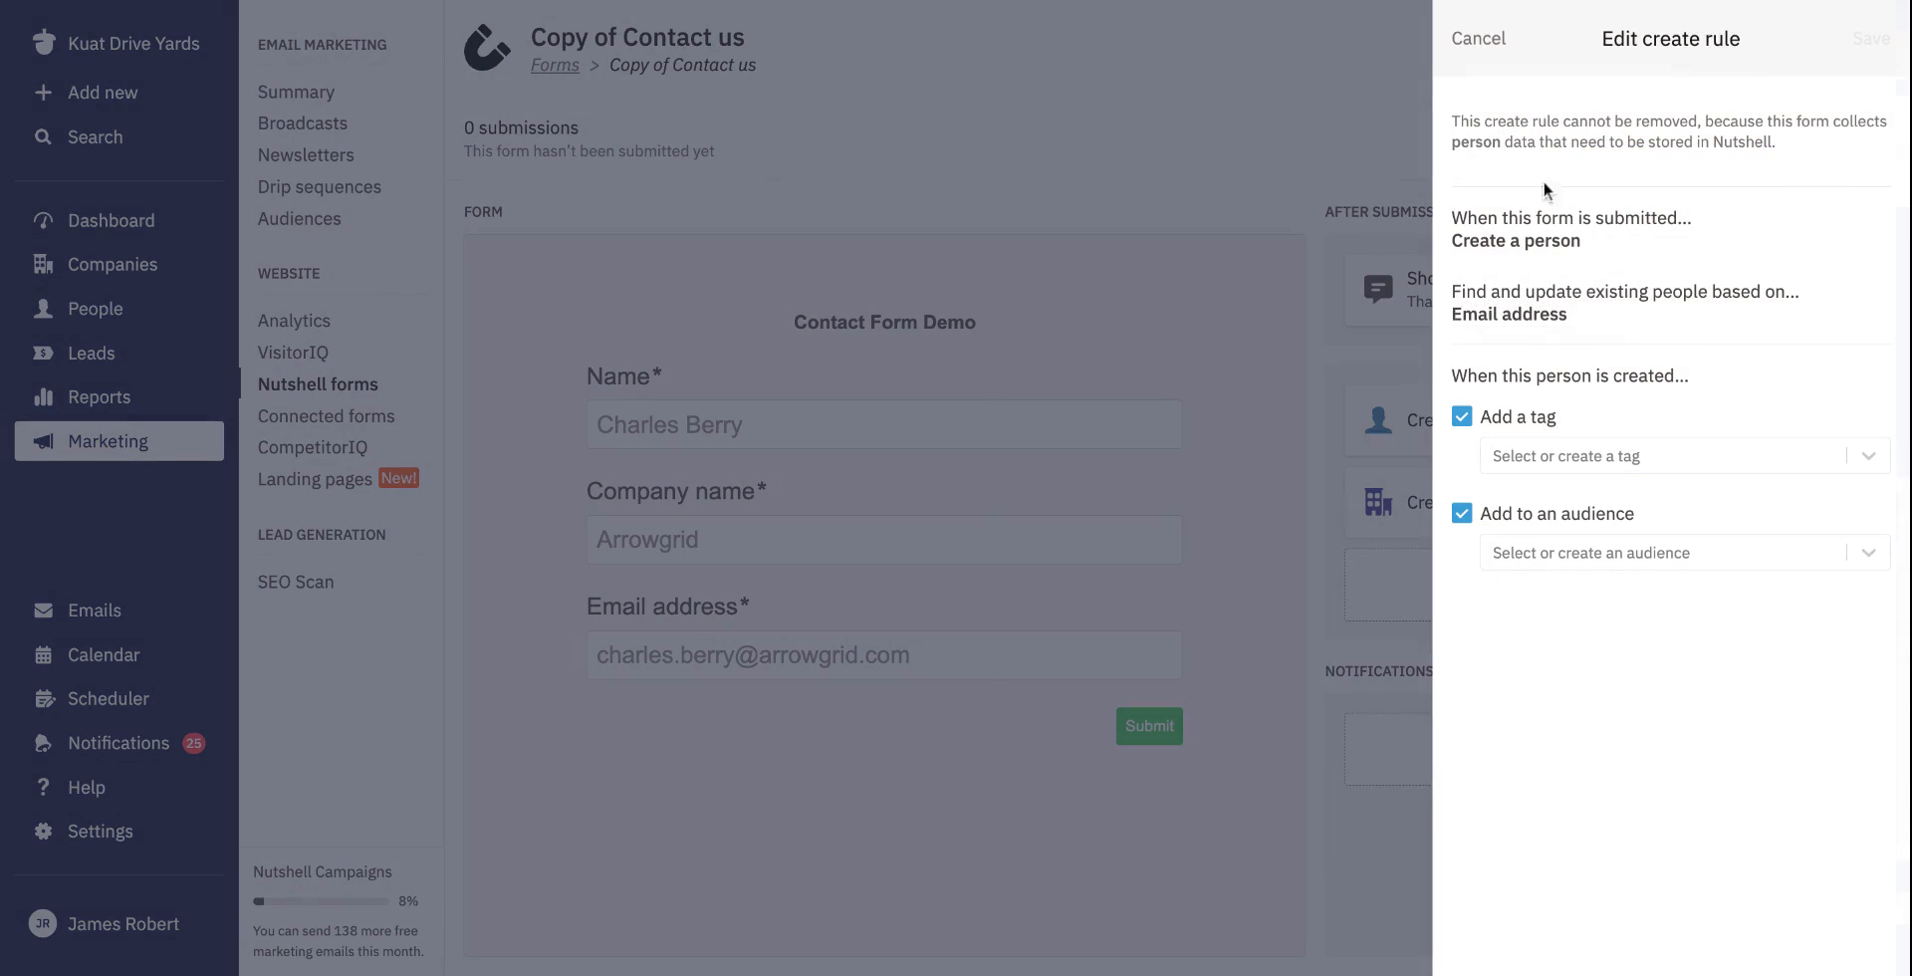
{"action": "left_click", "coordinate": [1478, 45]}
Step: Examine the update and tag options in the form's rule for creating a company, without saving
{"action": "left_click", "coordinate": [1559, 509]}
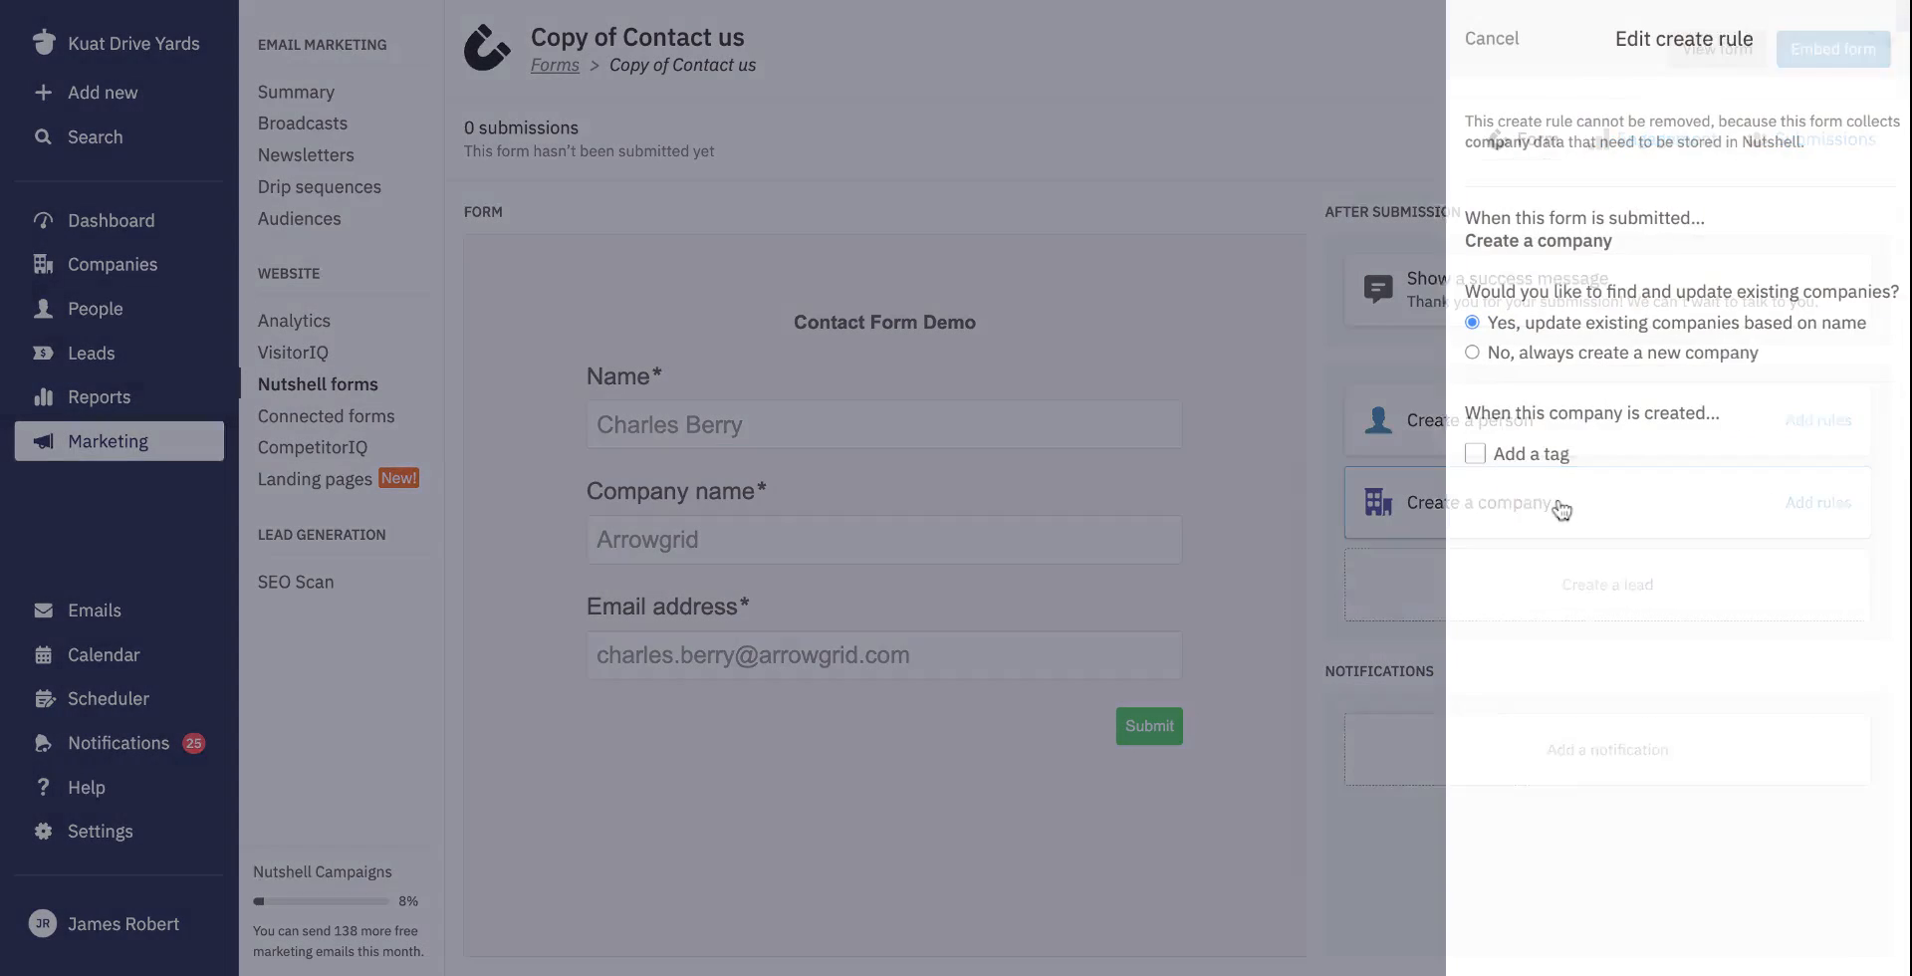
{"action": "left_click", "coordinate": [1535, 456]}
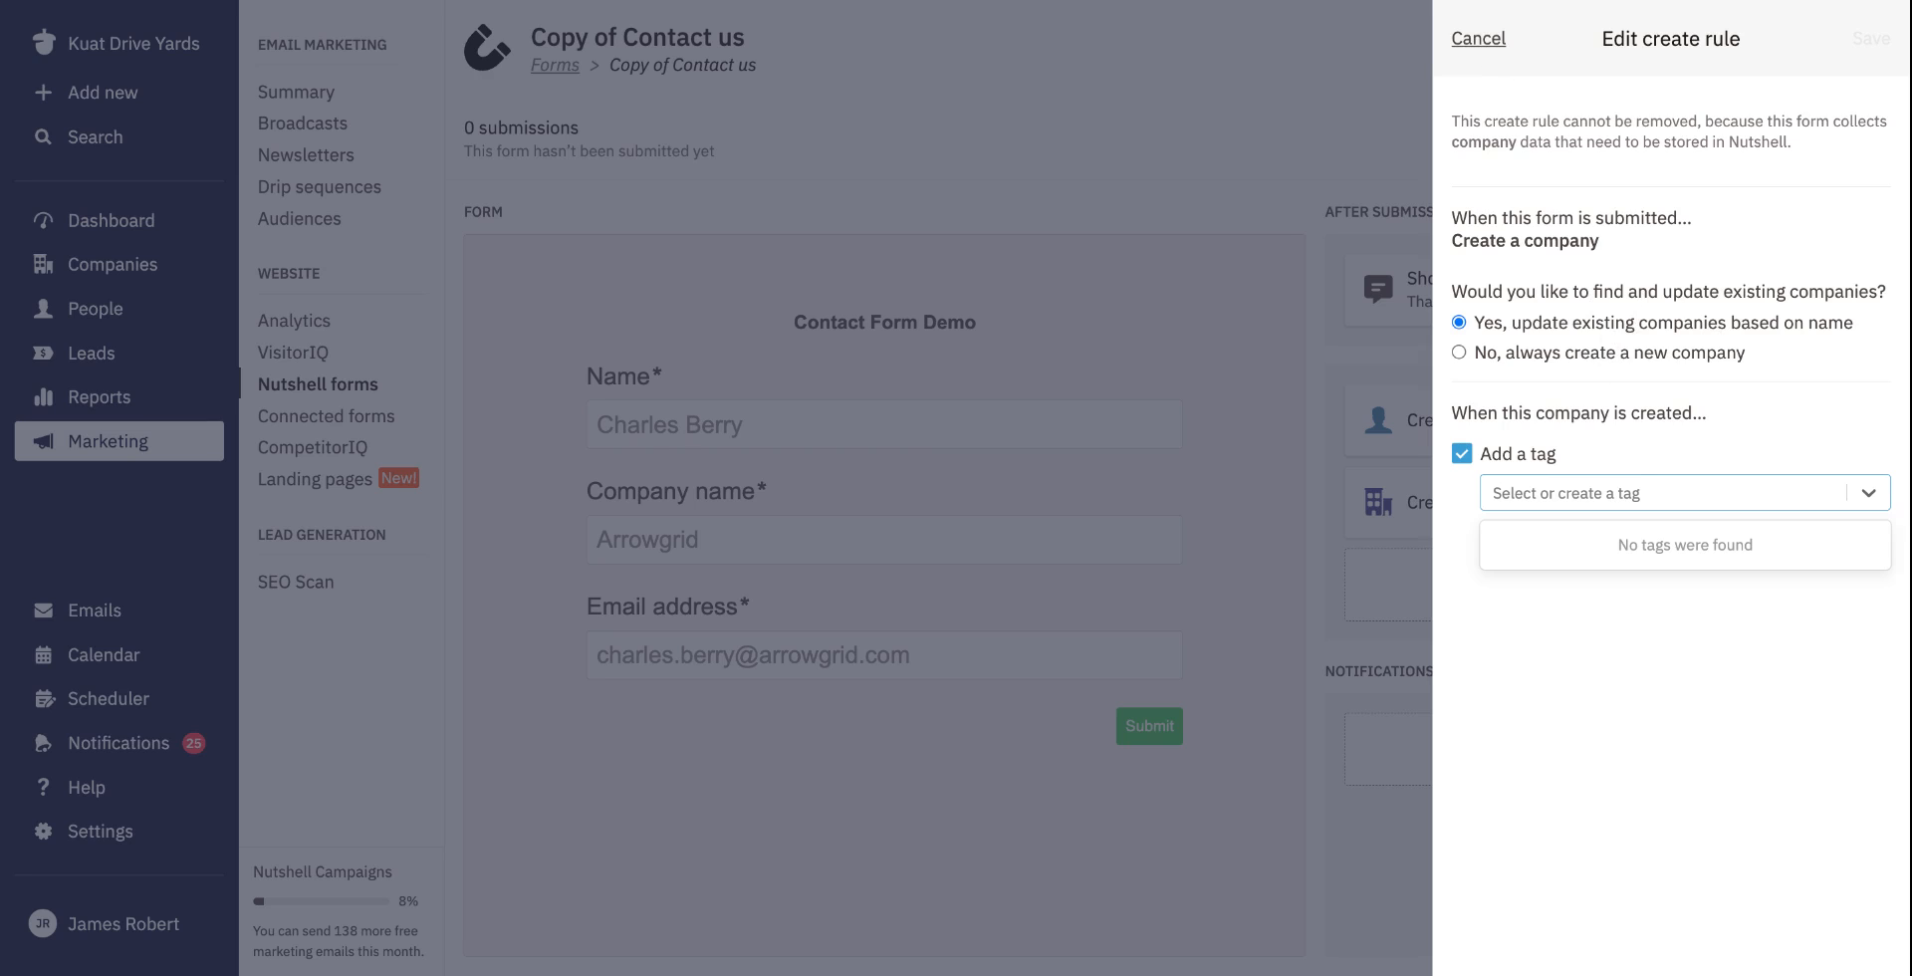
{"action": "left_click", "coordinate": [1478, 38]}
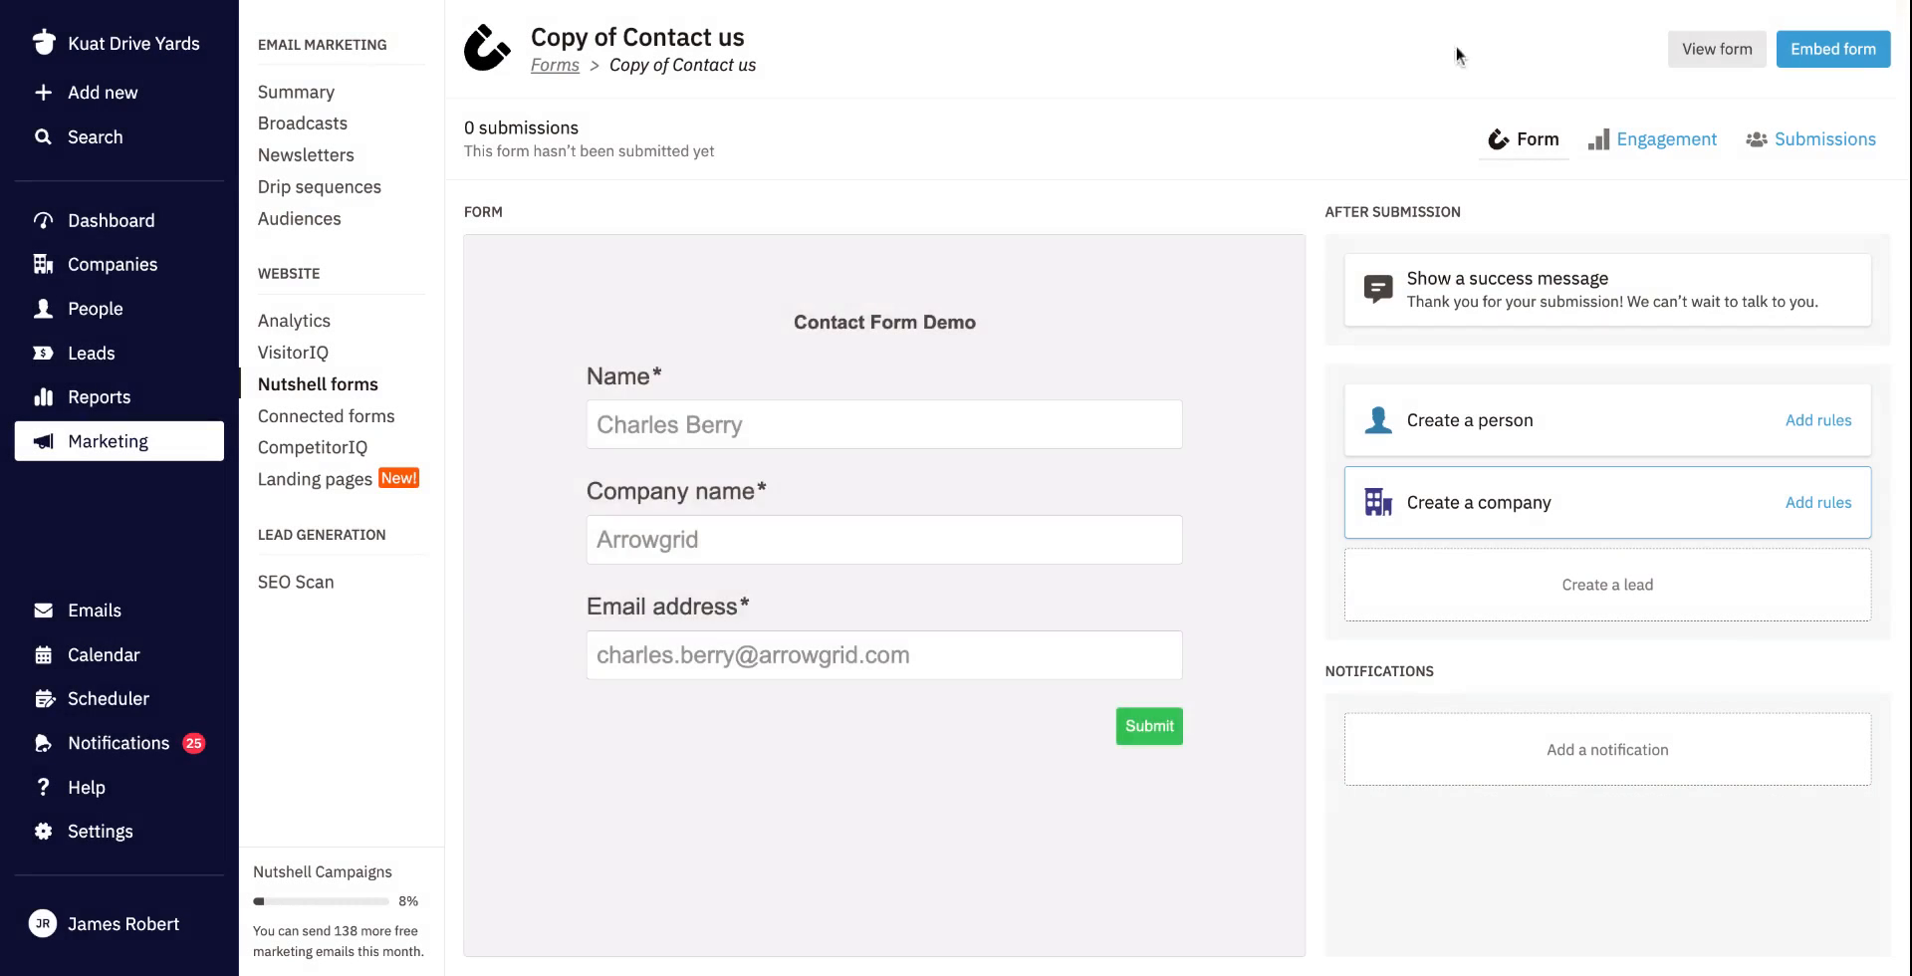
Step: Examine the form submission notification options in the account's personal notification settings
{"action": "left_click", "coordinate": [121, 929]}
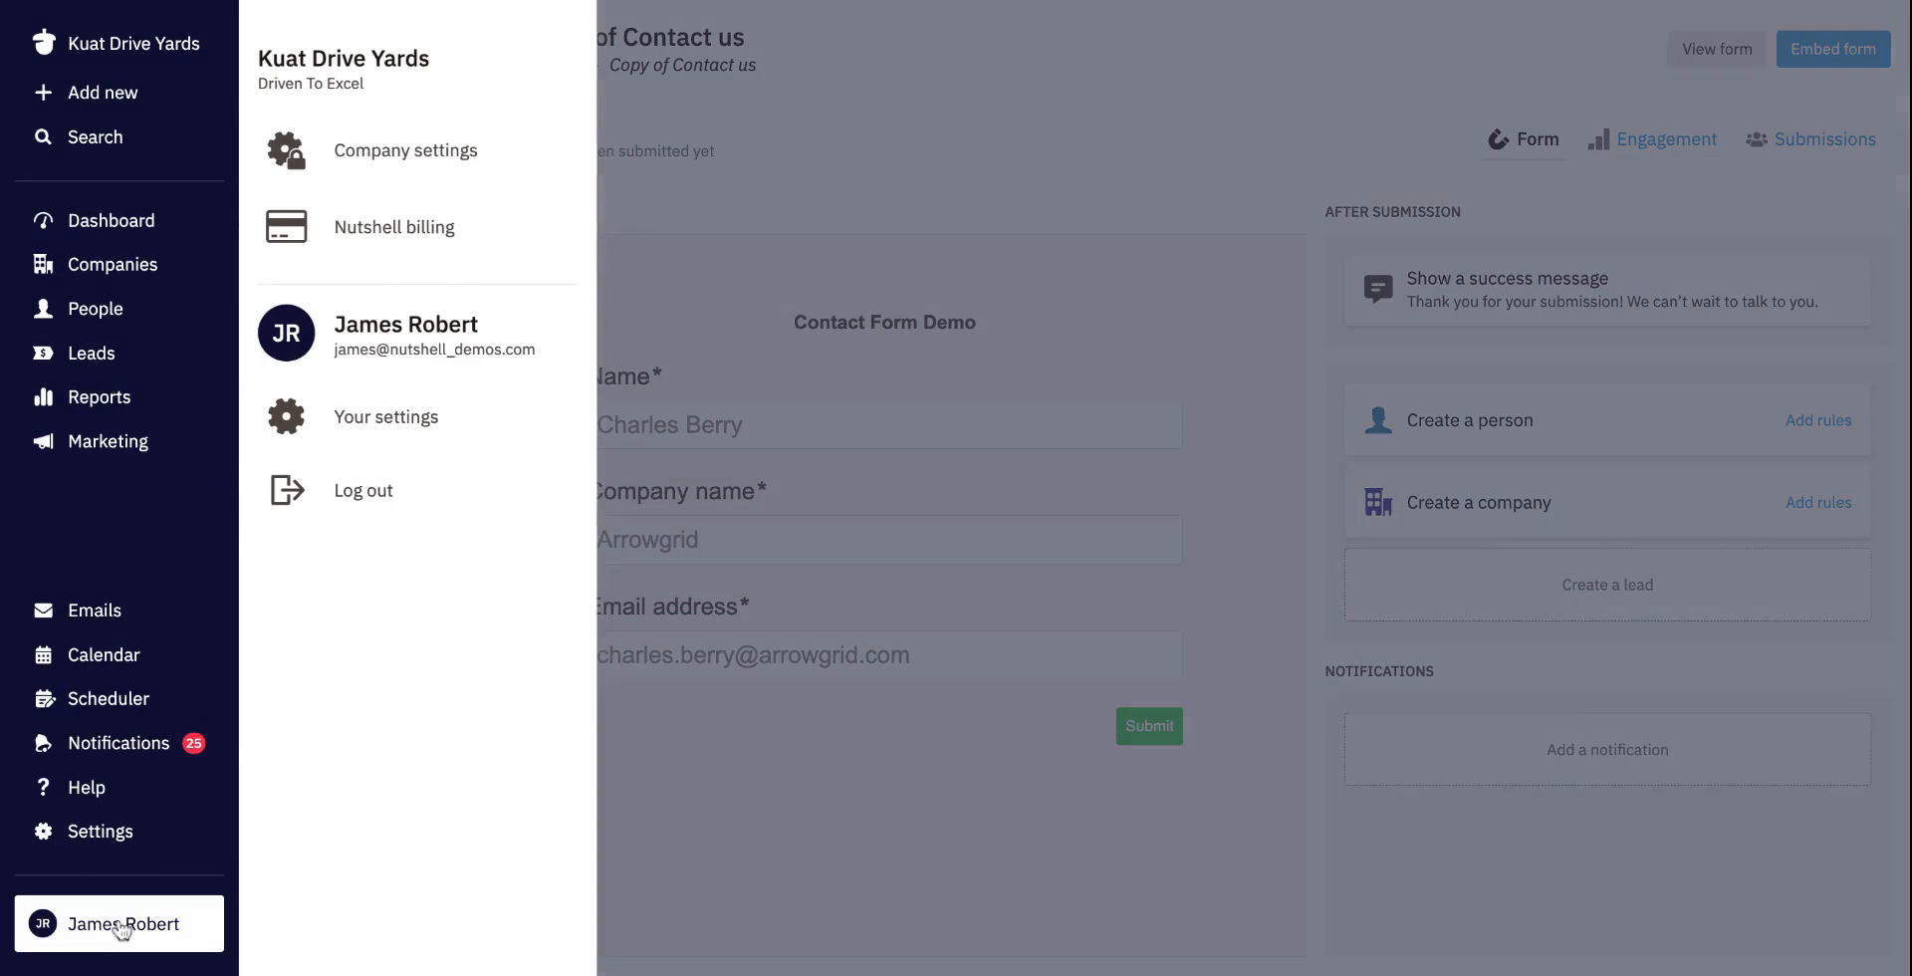
{"action": "left_click", "coordinate": [405, 416]}
{"action": "left_click", "coordinate": [349, 272]}
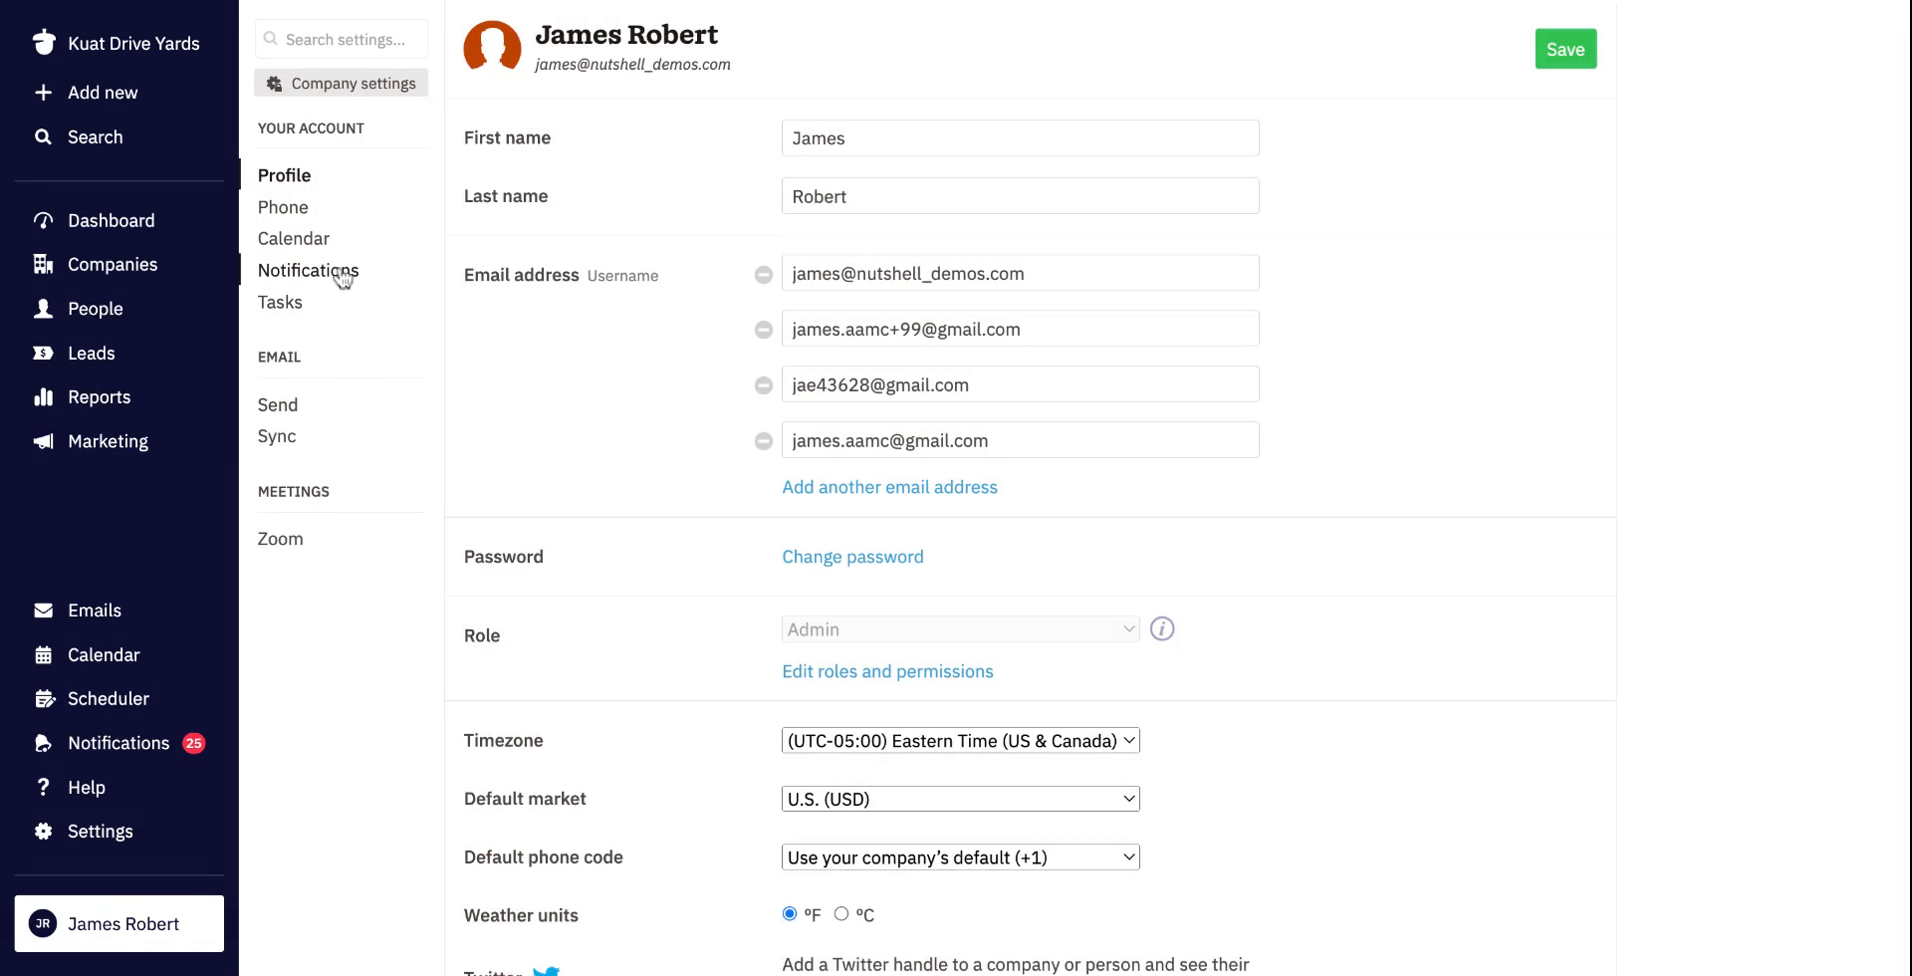
{"action": "scroll", "coordinate": [658, 383], "scroll_direction": "down", "scroll_amount": 6}
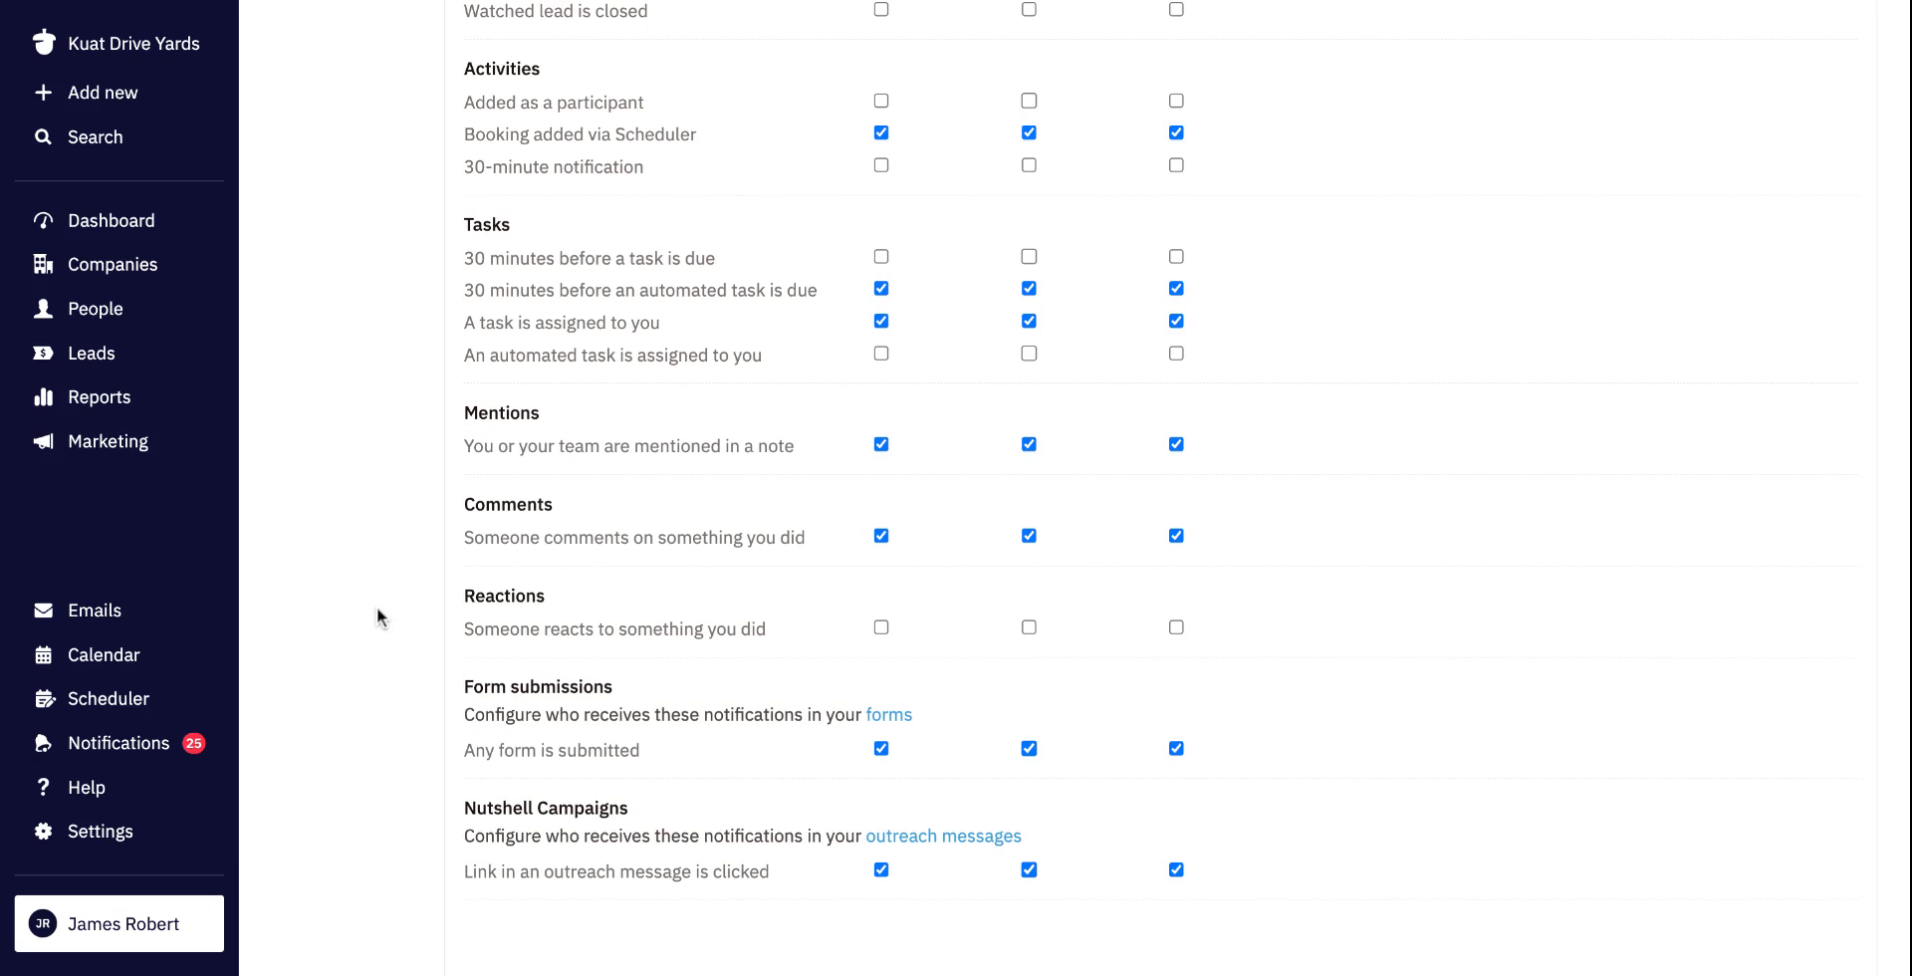
Step: Return to the Nutshell forms list and reopen the most recently updated Copy of Contact us form
{"action": "left_click", "coordinate": [126, 444]}
{"action": "left_click", "coordinate": [305, 389]}
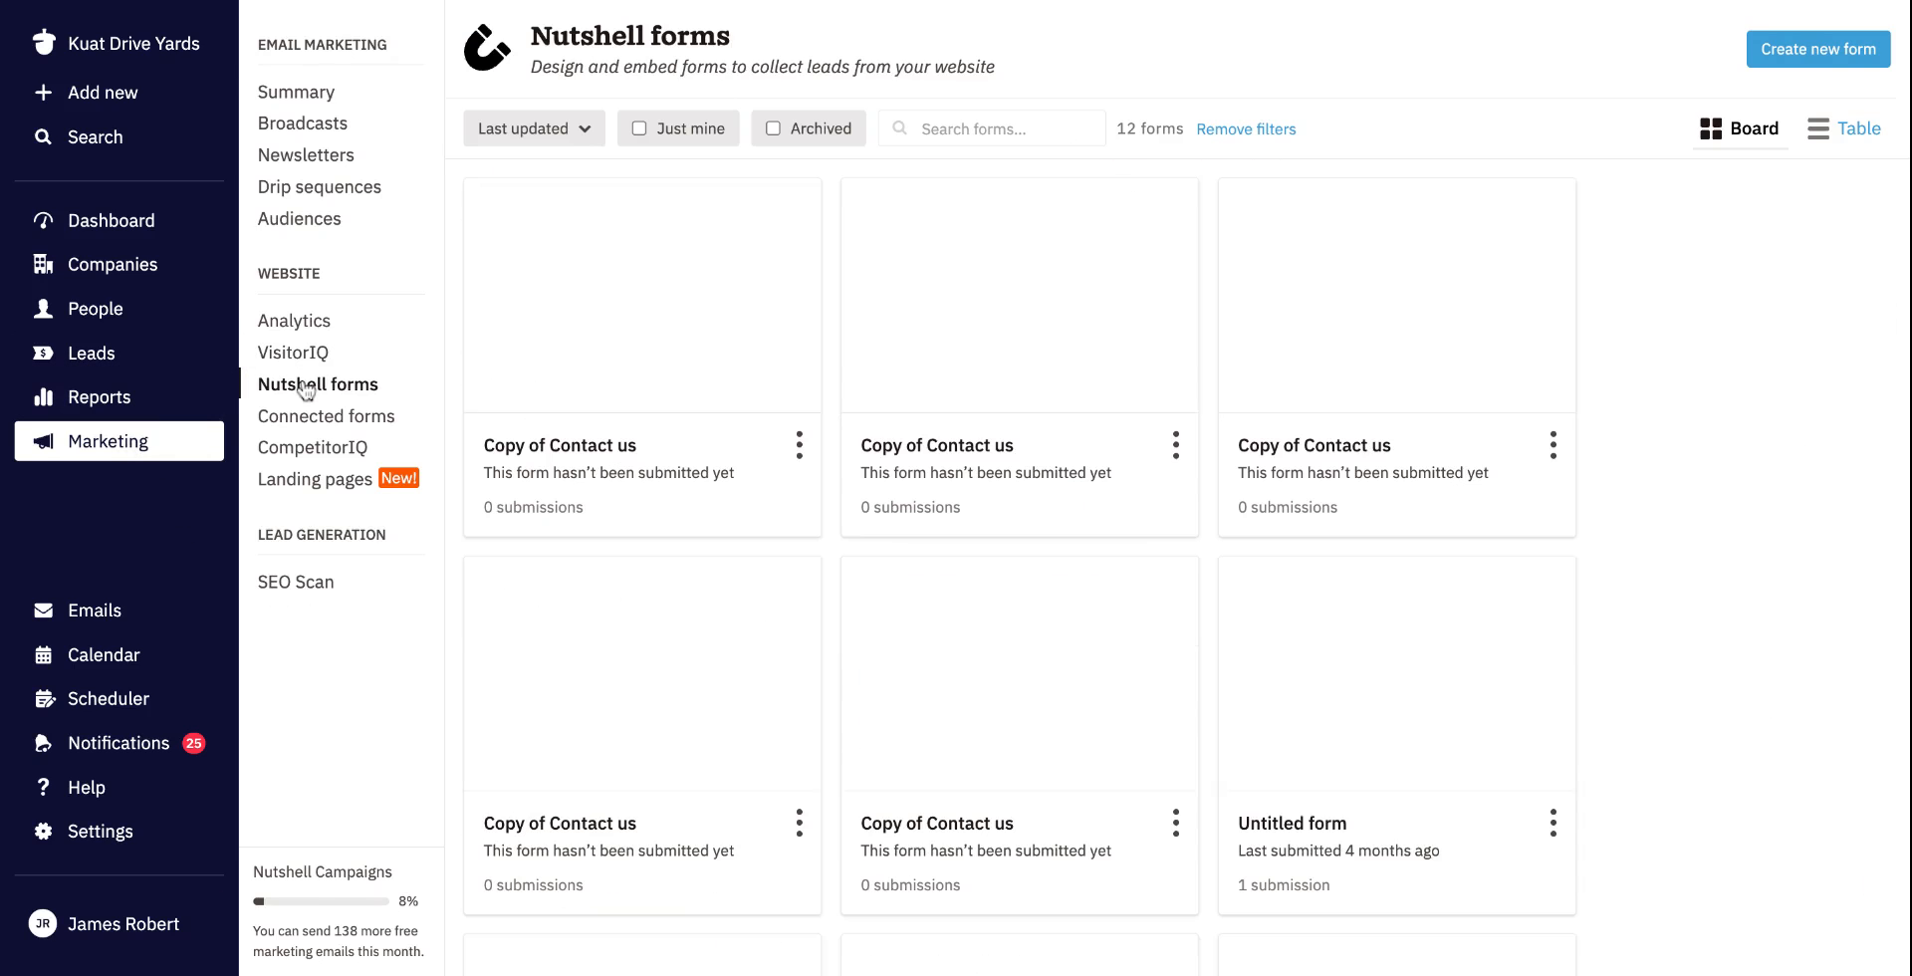
{"action": "left_click", "coordinate": [791, 212]}
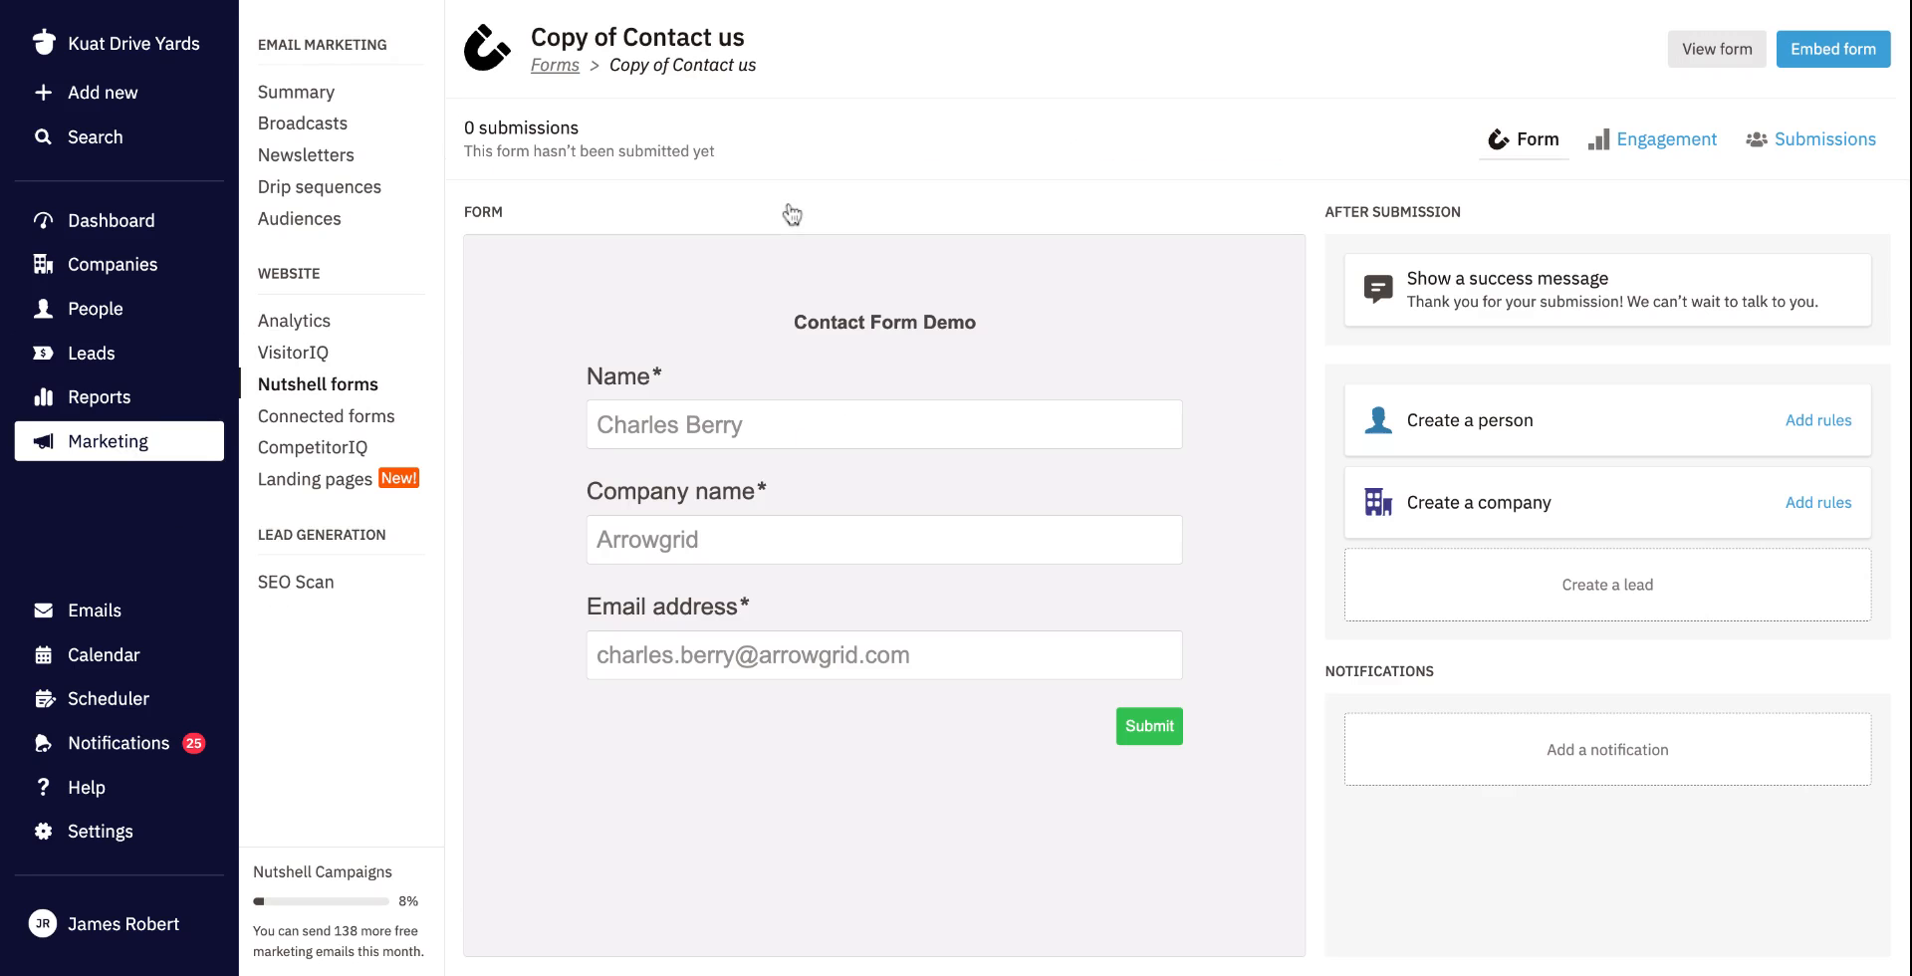
Step: Examine the full embed code of the Copy of Contact us form and copy the form's shareable URL
{"action": "left_click", "coordinate": [1814, 61]}
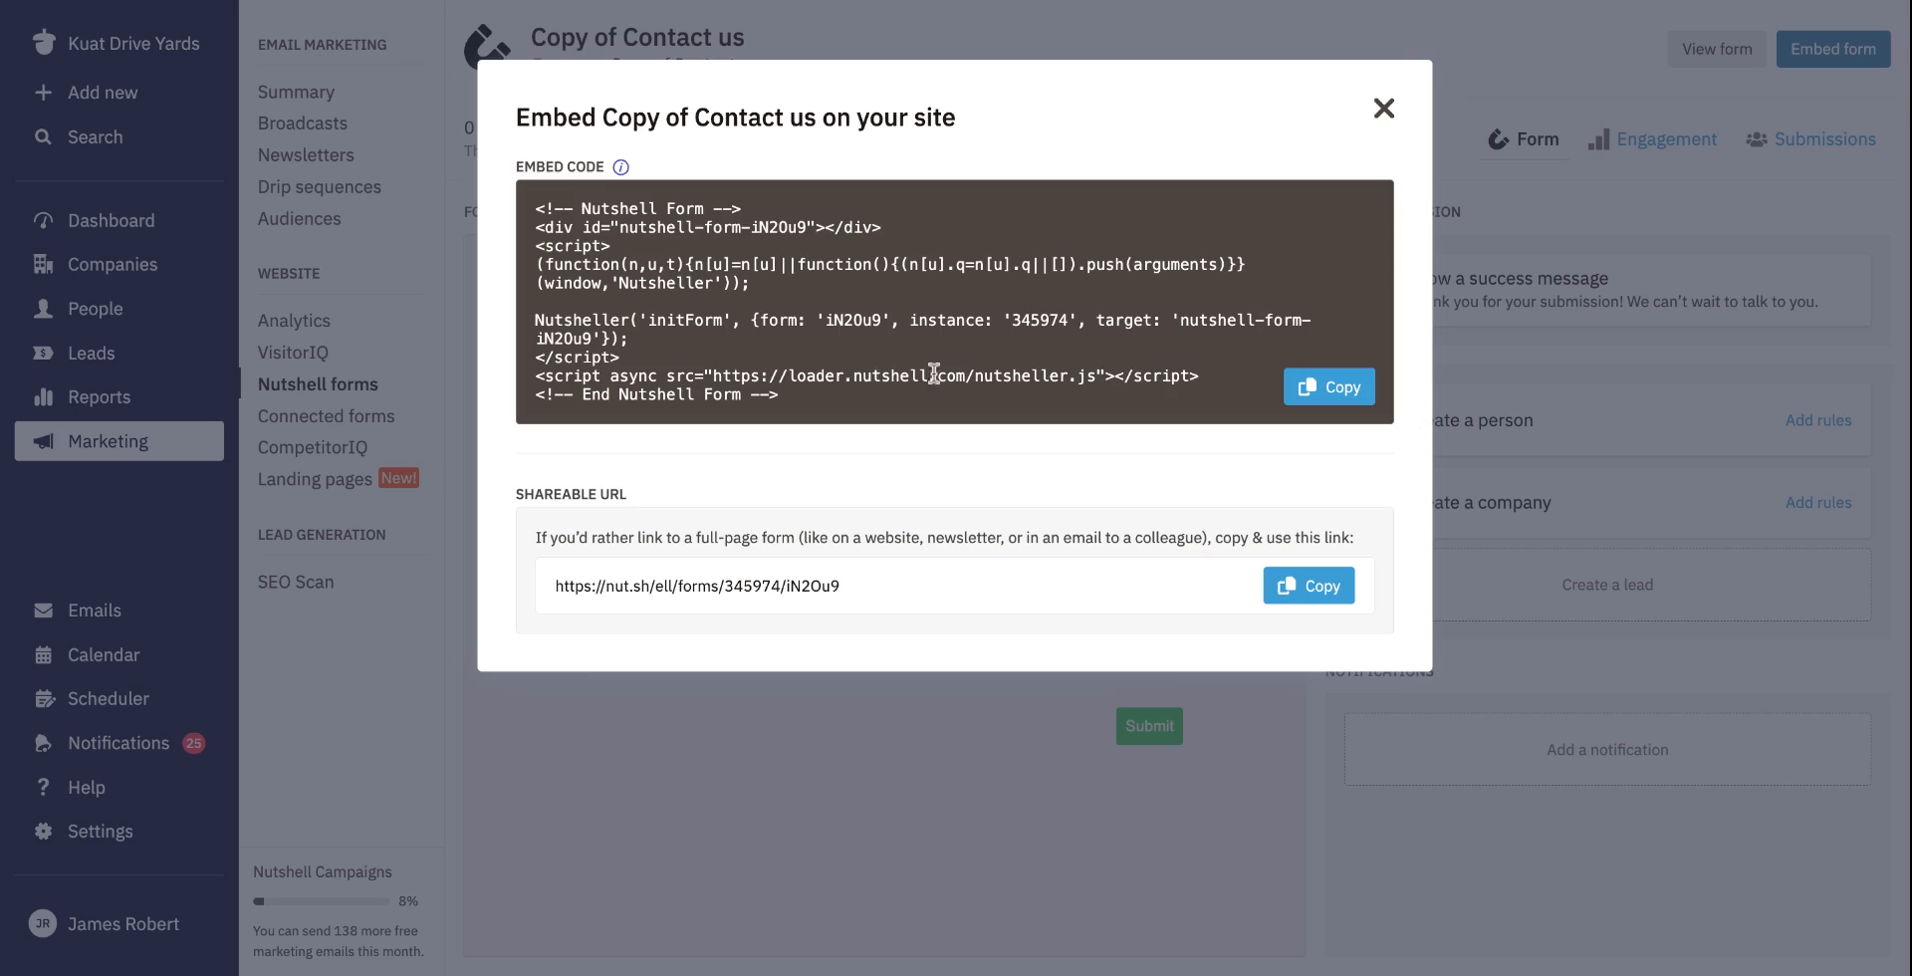
{"action": "mouse_move", "coordinate": [813, 397]}
{"action": "left_mouse_down"}
{"action": "mouse_move", "coordinate": [697, 376]}
{"action": "mouse_move", "coordinate": [534, 206]}
{"action": "mouse_move", "coordinate": [637, 339]}
{"action": "mouse_move", "coordinate": [863, 378]}
{"action": "mouse_move", "coordinate": [779, 396]}
{"action": "left_mouse_up"}
{"action": "left_click", "coordinate": [502, 230]}
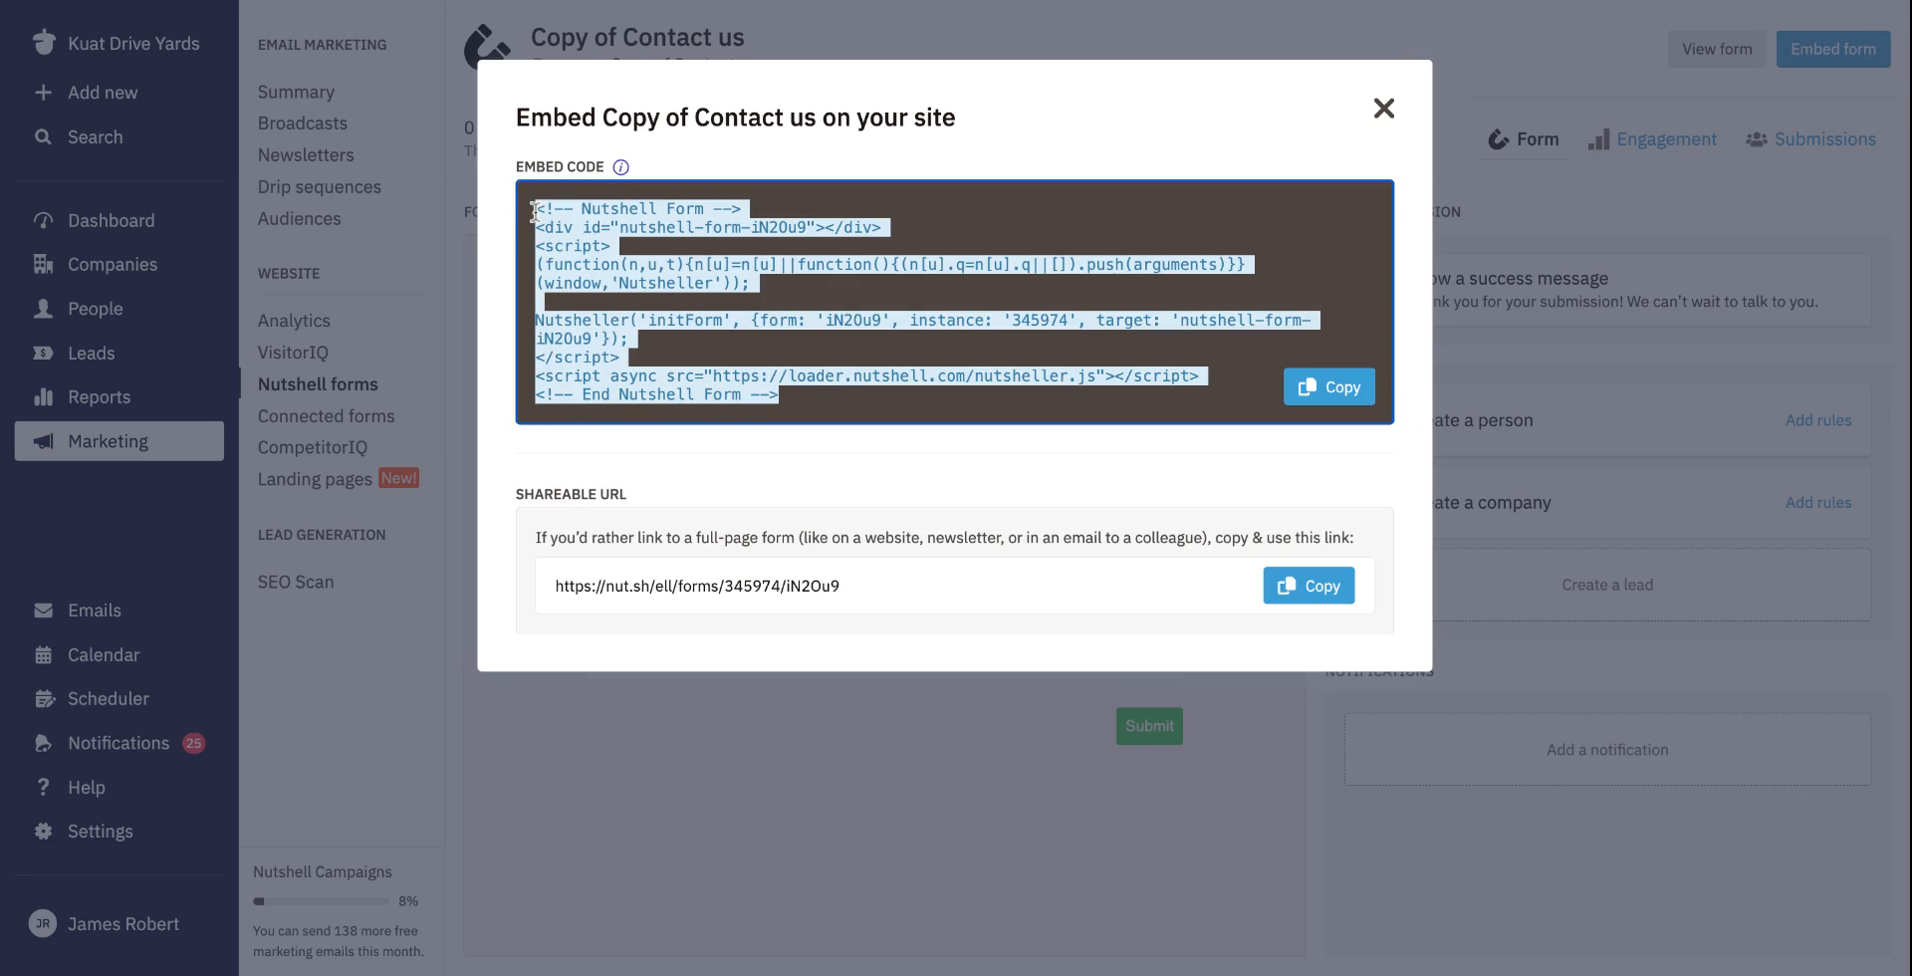
{"action": "left_click", "coordinate": [779, 394]}
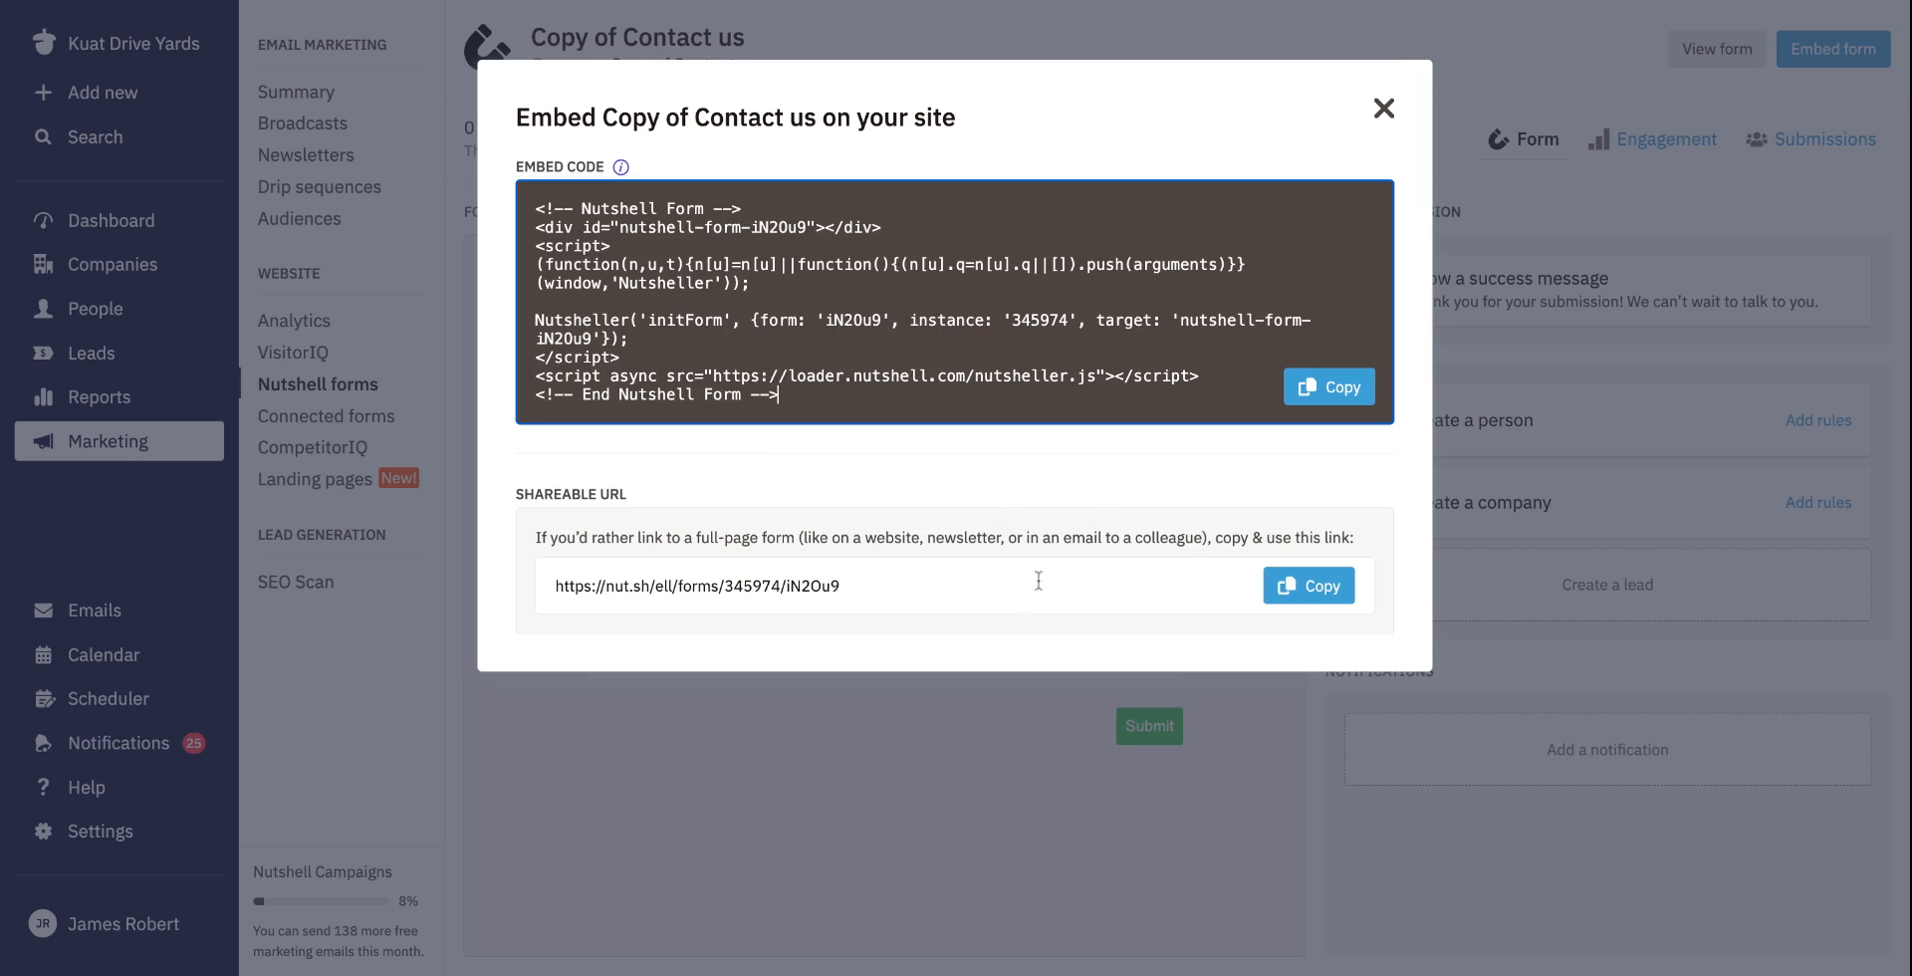
{"action": "left_click", "coordinate": [1304, 587]}
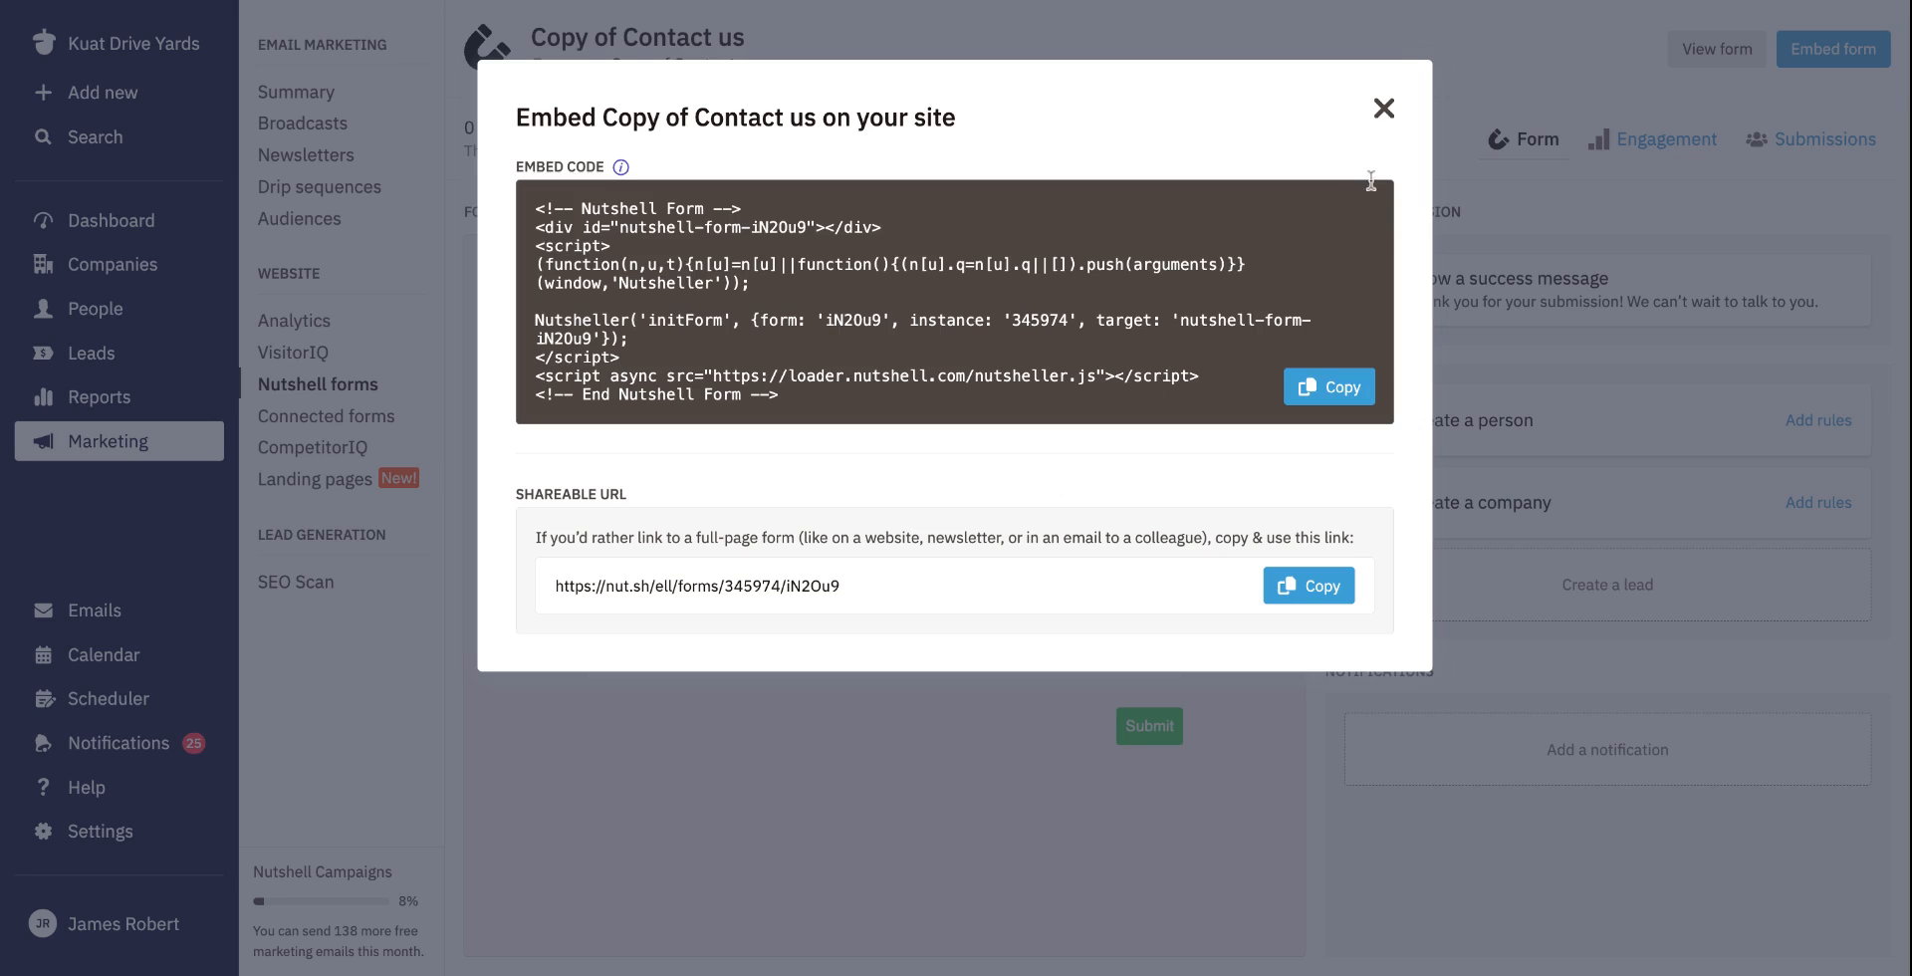
{"action": "left_click", "coordinate": [1384, 108]}
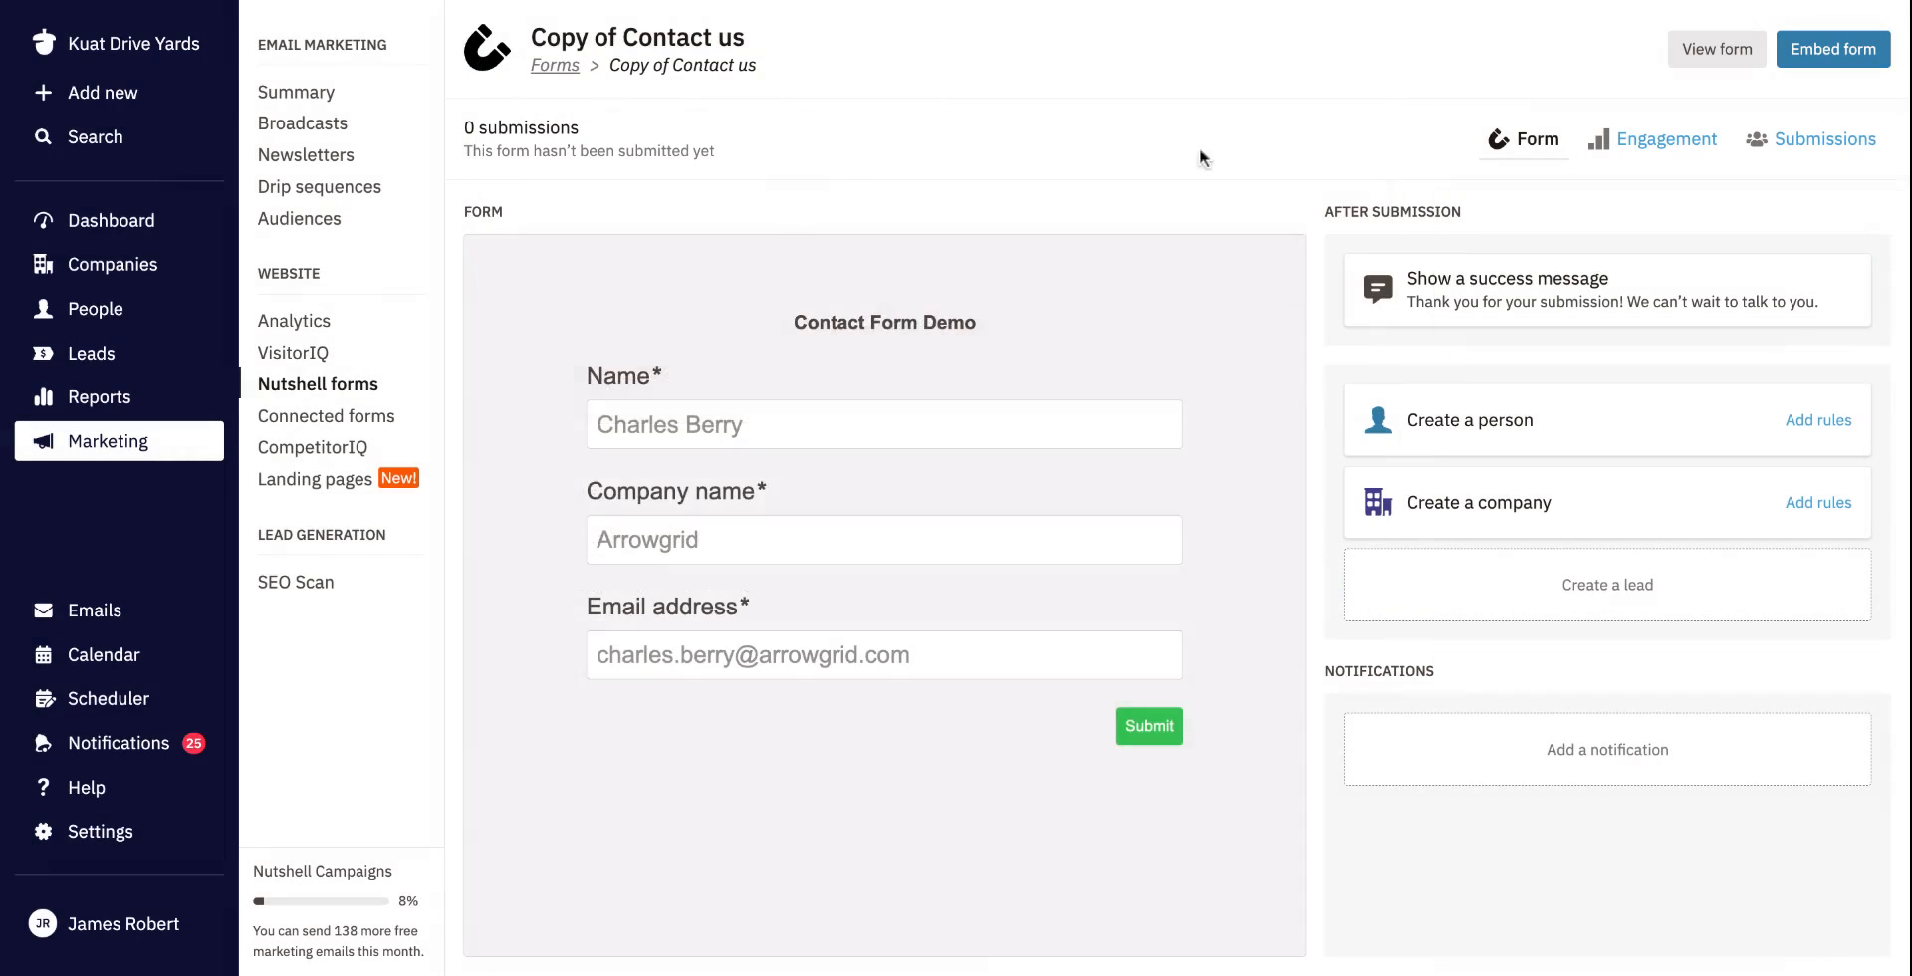
Step: View the landing pages overview and return to the Nutshell forms list
{"action": "left_click", "coordinate": [337, 486]}
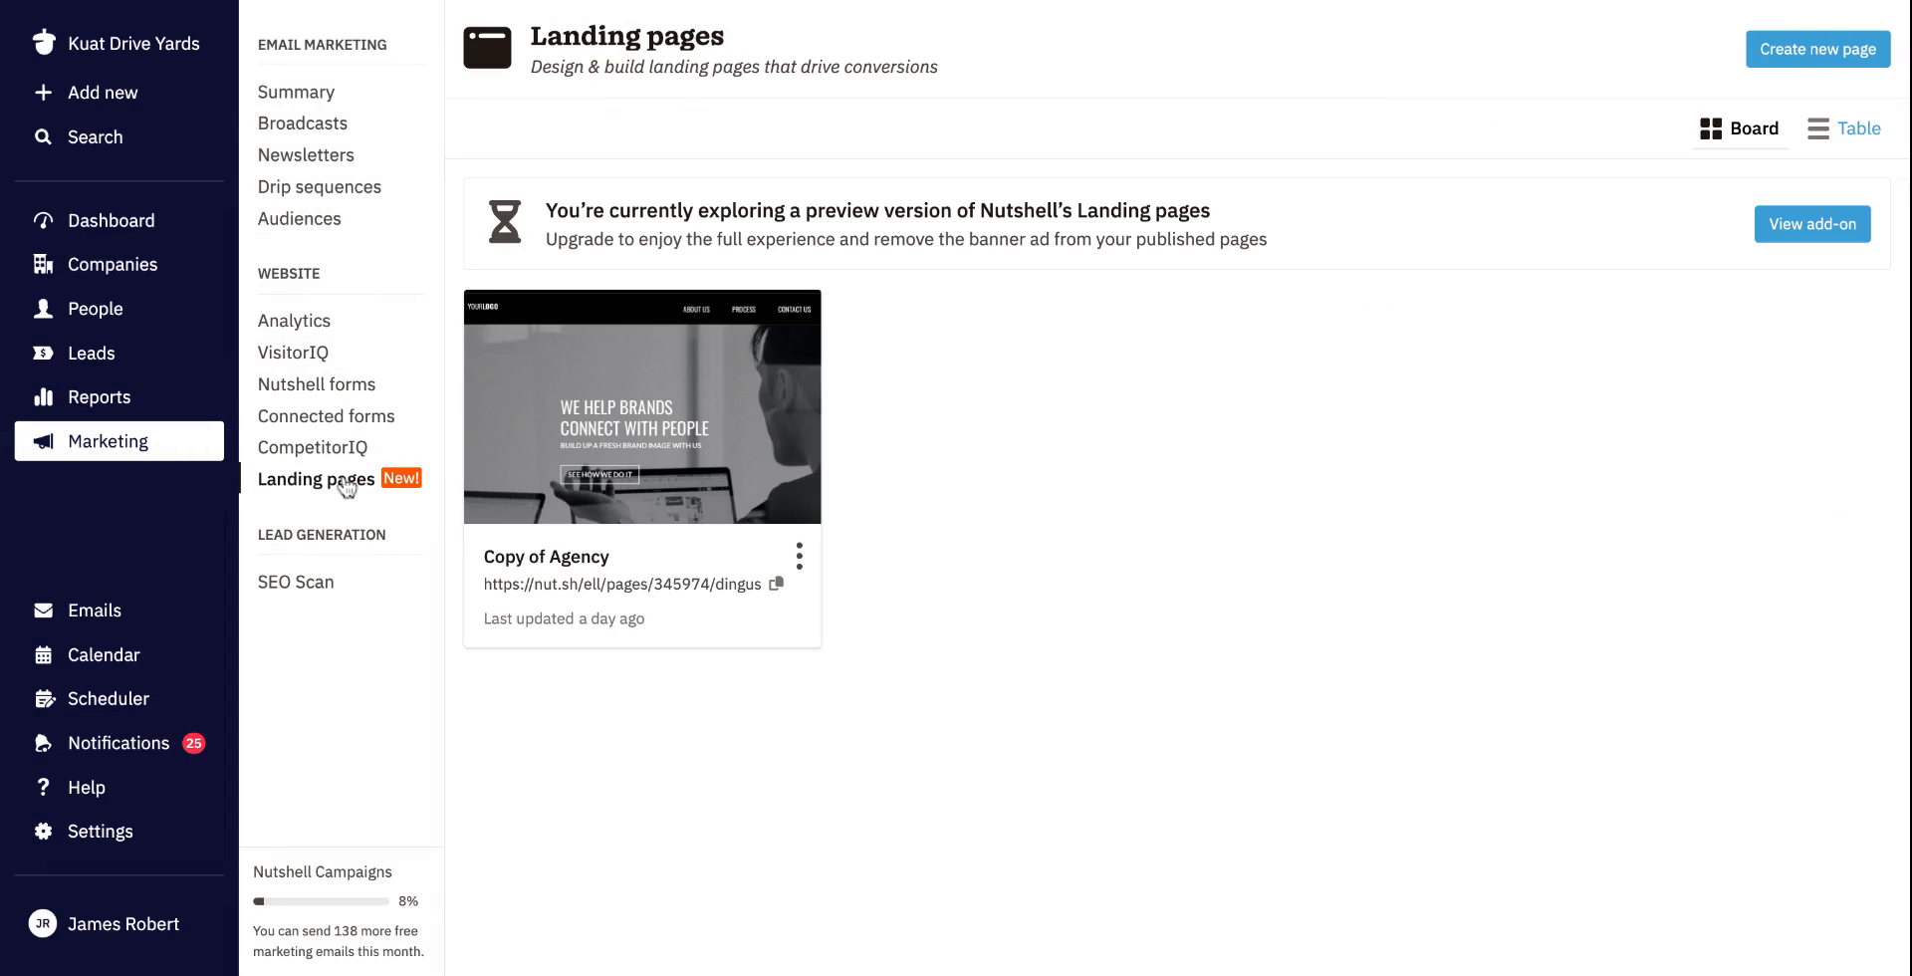
{"action": "left_click", "coordinate": [320, 394]}
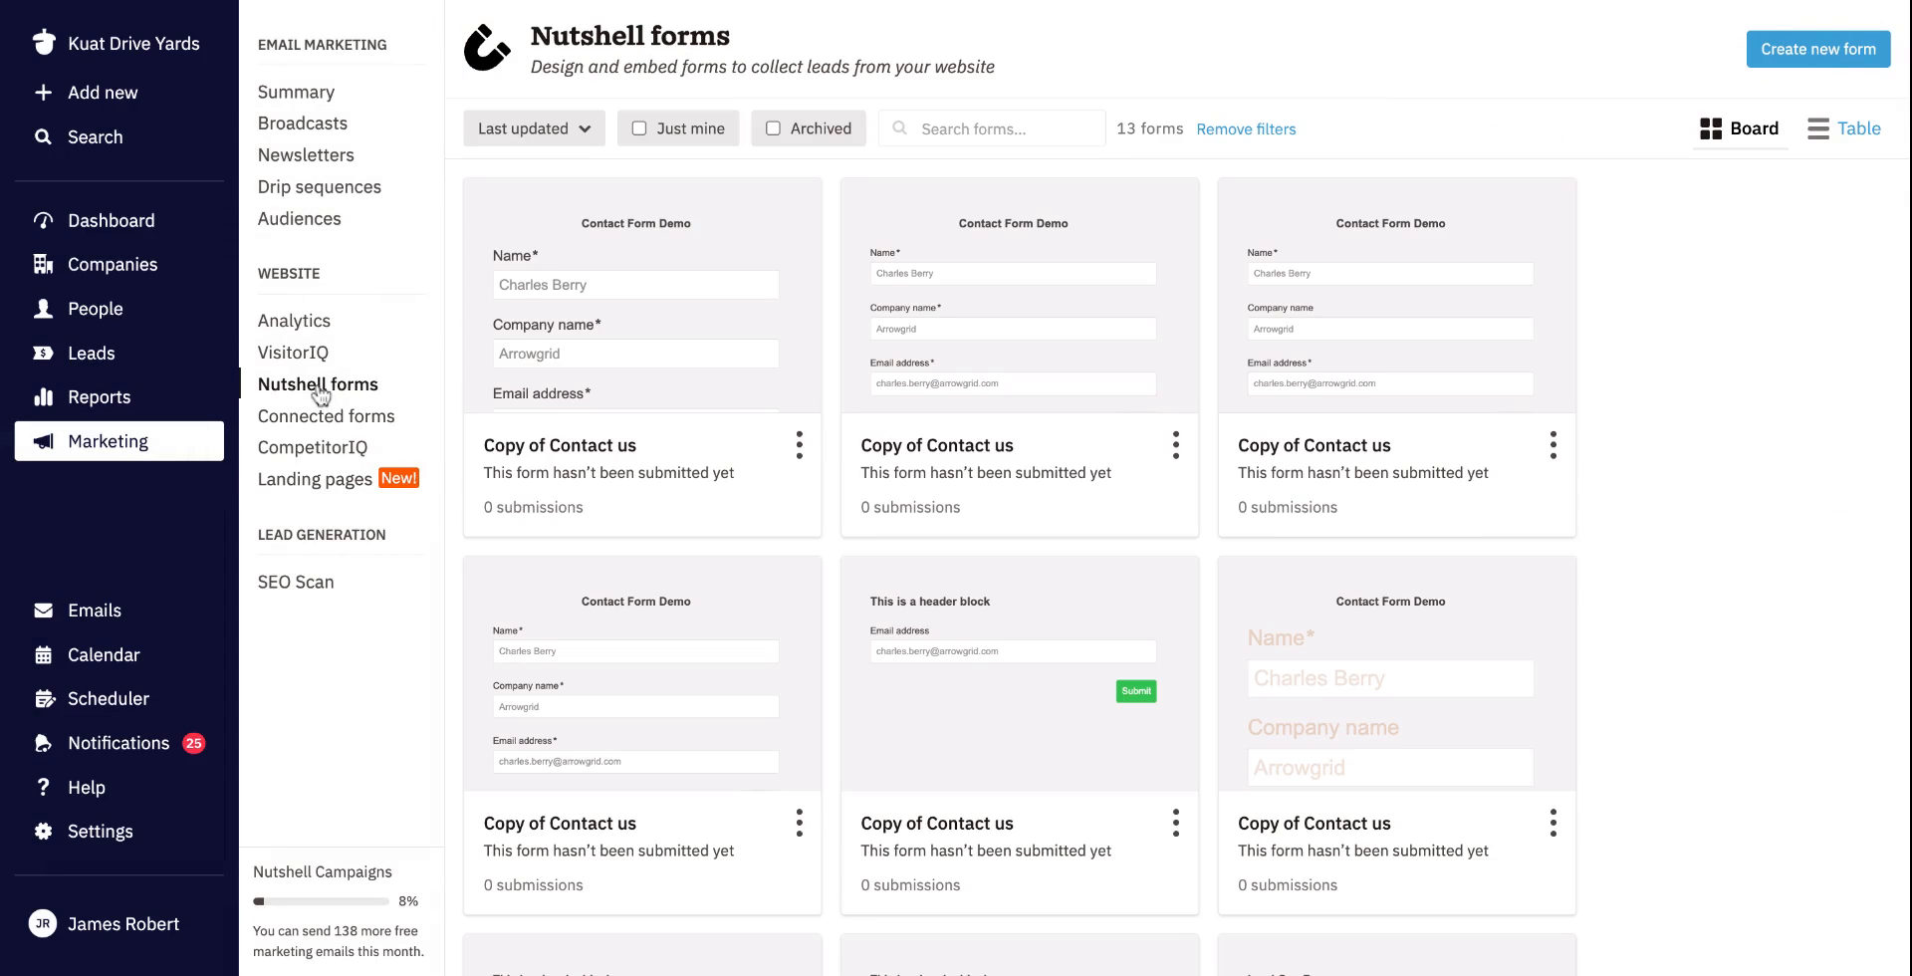
{"action": "left_click", "coordinate": [339, 483]}
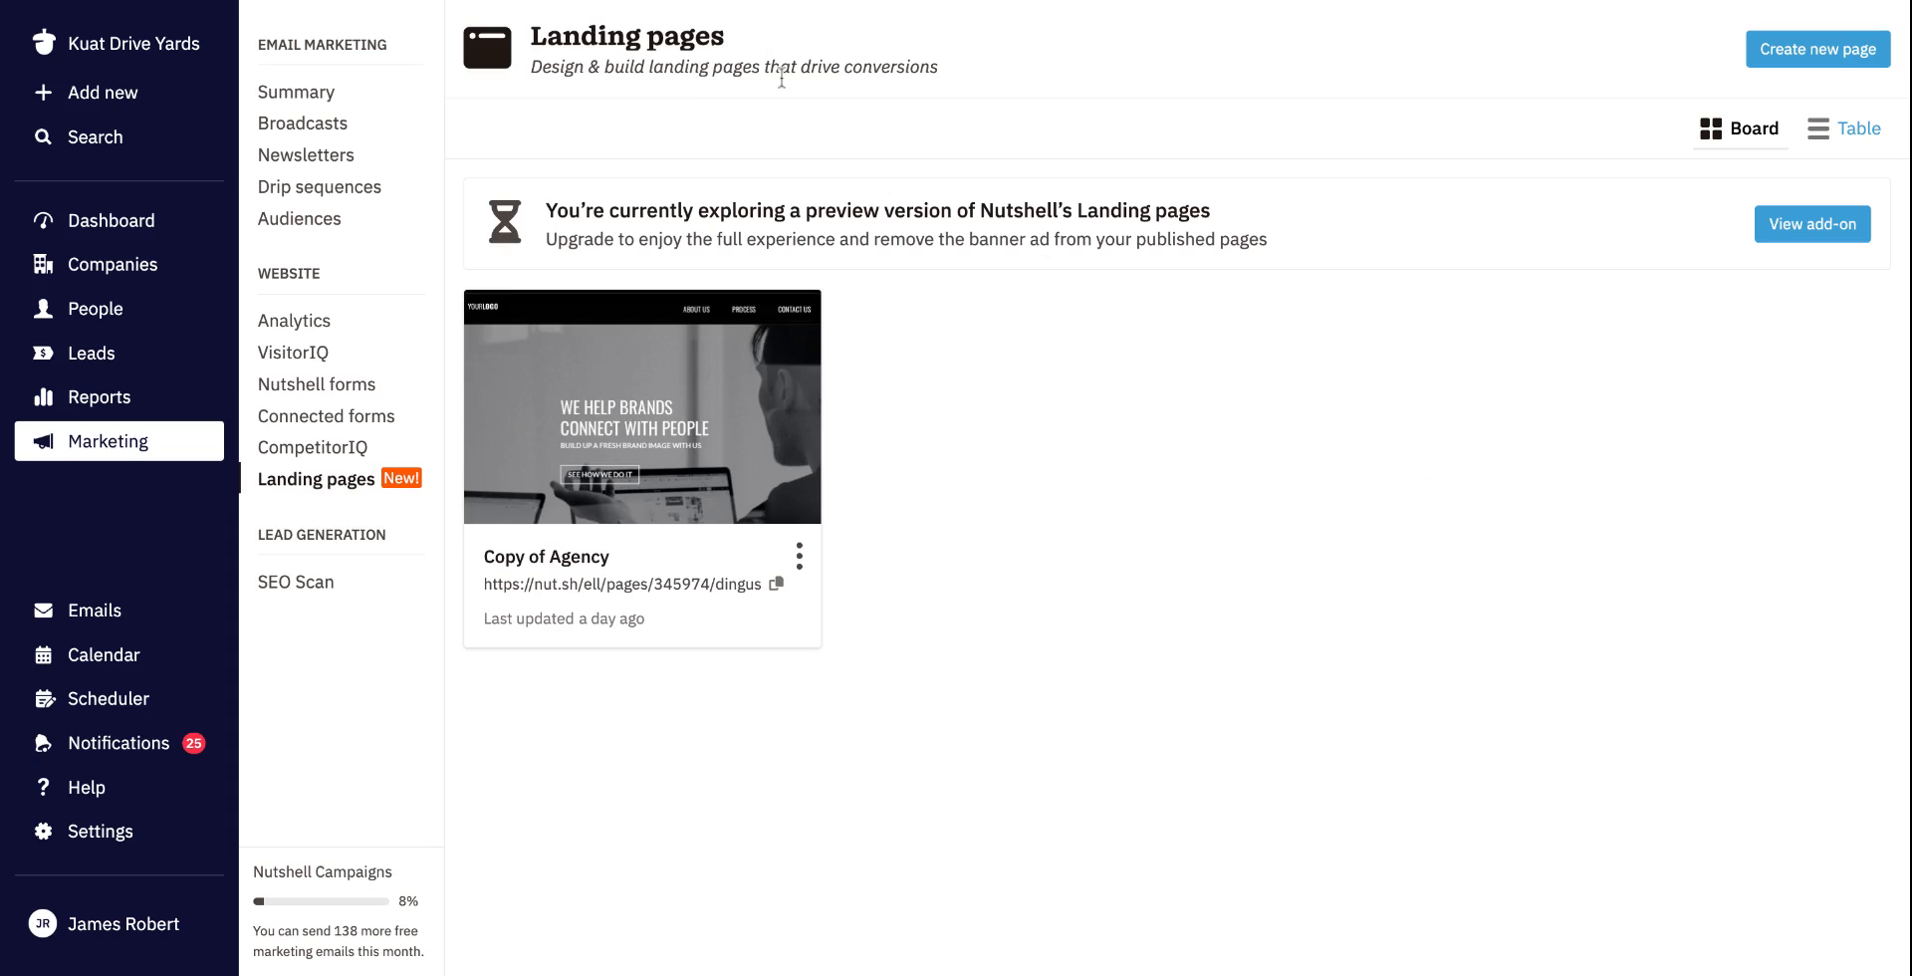
{"action": "left_click", "coordinate": [321, 386]}
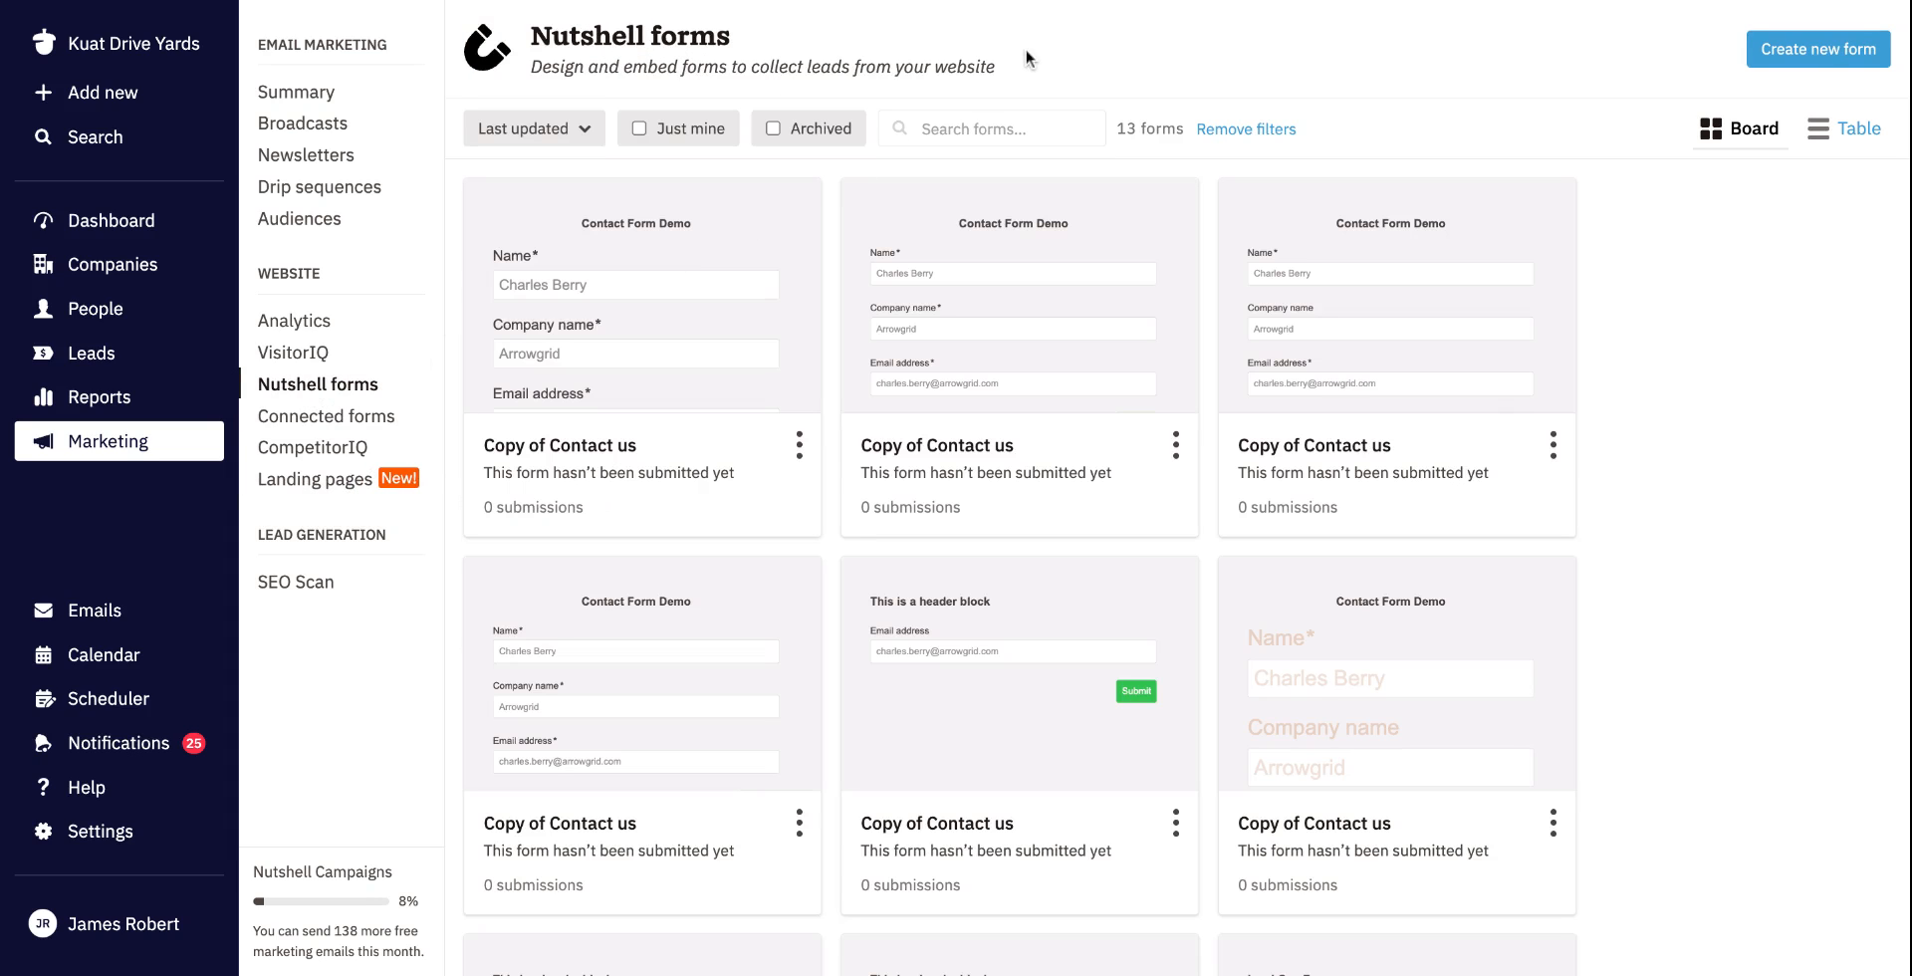